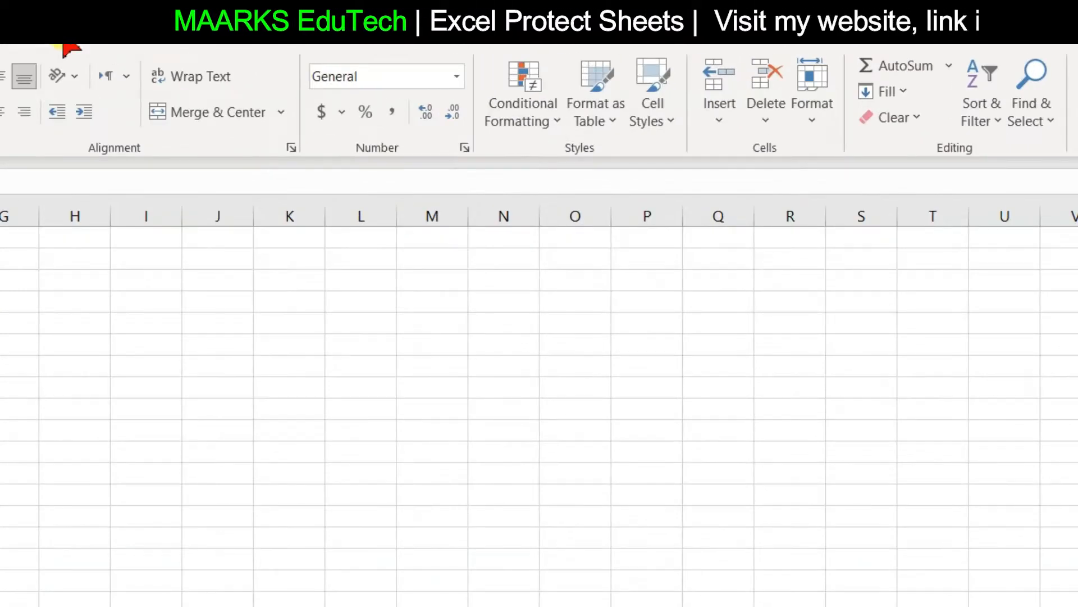
# View the Protect Sheet dialog from the Review tab and close it without protecting the blank sheet
pyautogui.click(337, 38)
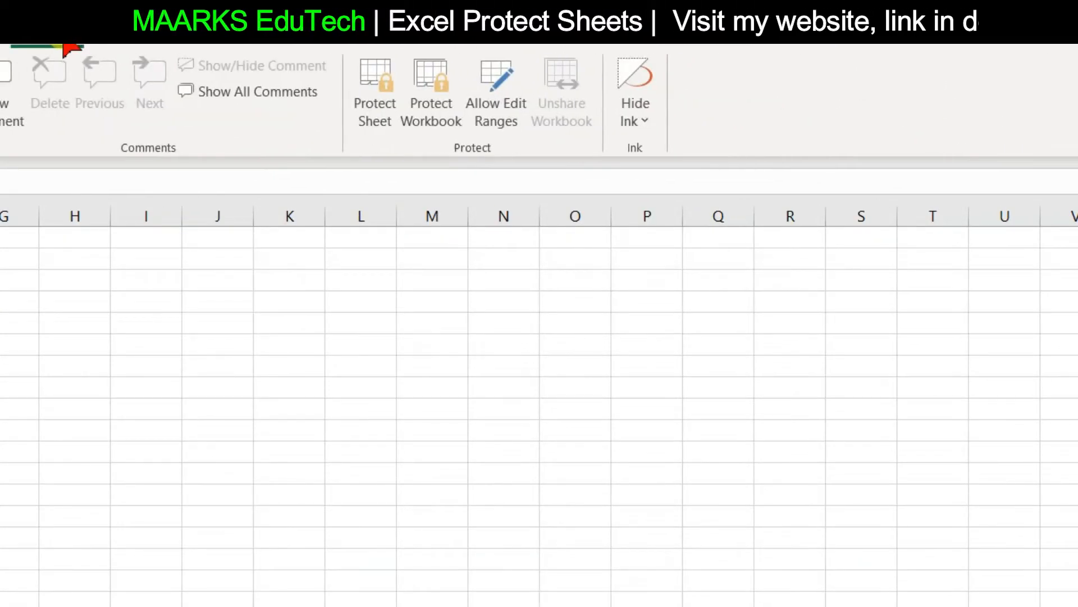
pyautogui.click(372, 116)
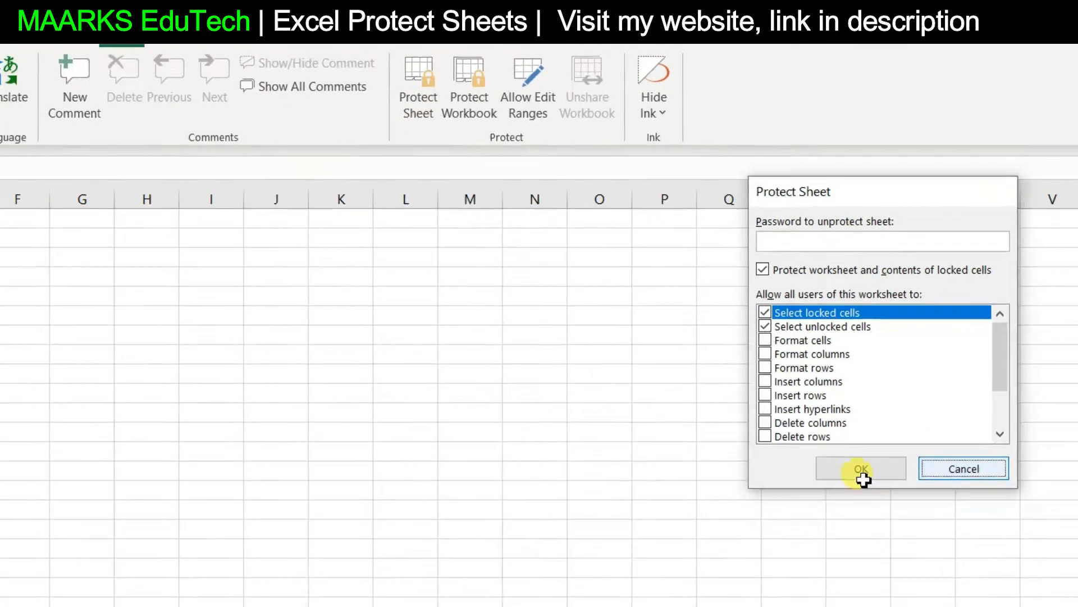
pyautogui.click(864, 514)
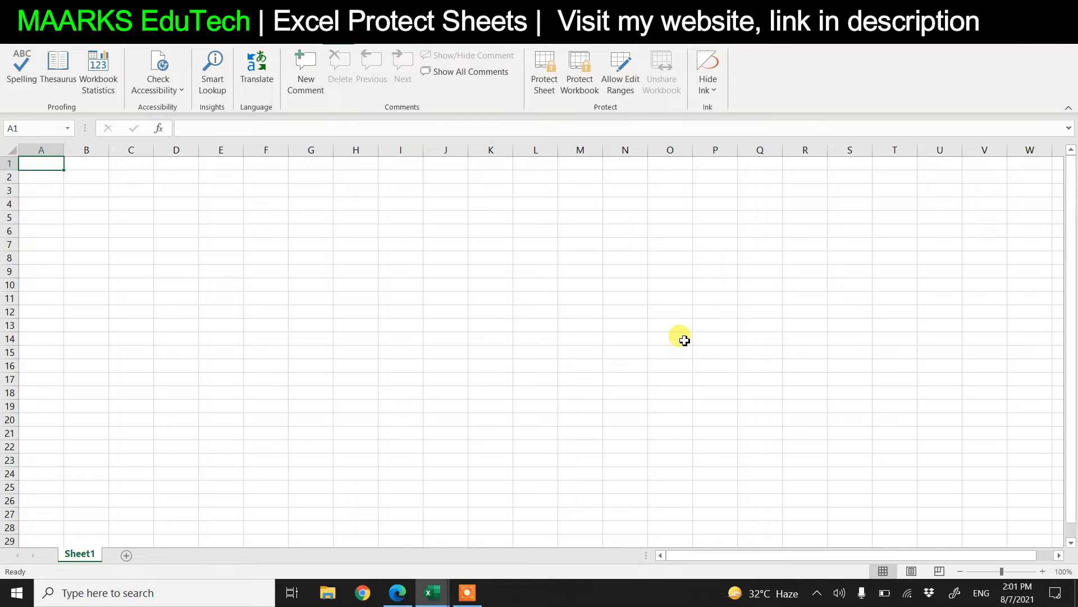
# Copy the attendance table A1:AH34 from demo.xlsx
pyautogui.click(428, 592)
pyautogui.click(412, 572)
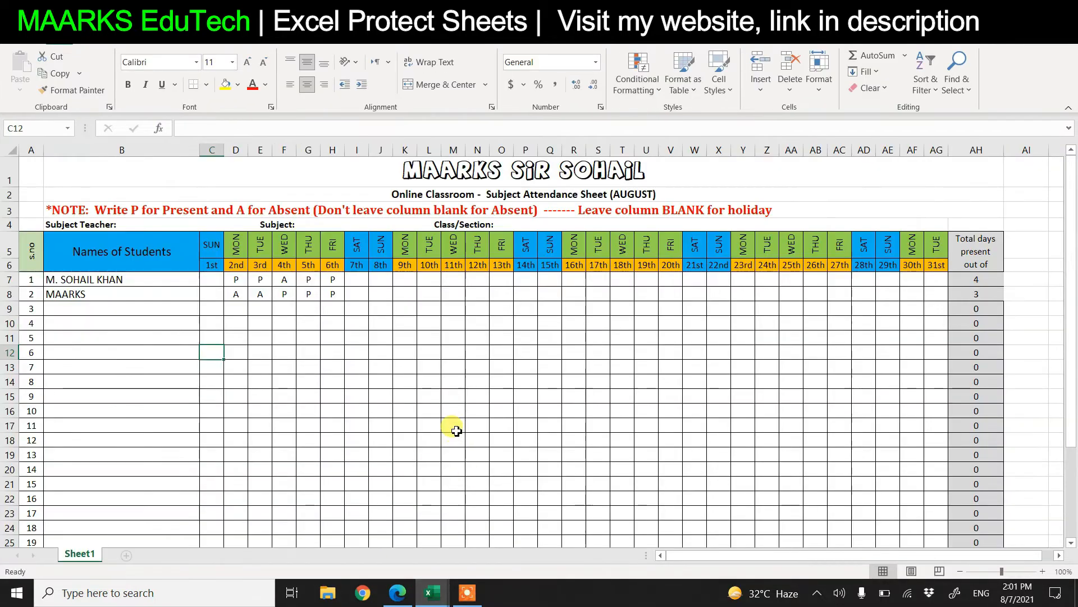
pyautogui.moveTo(28, 167); pyautogui.dragTo(587, 515)
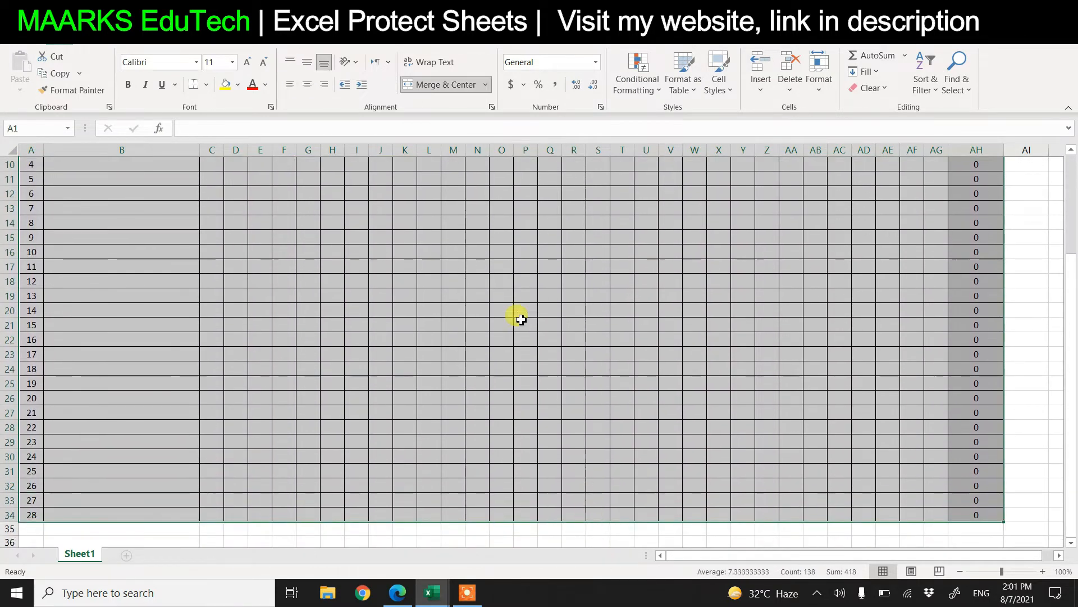
pyautogui.rightClick(521, 320)
pyautogui.click(528, 232)
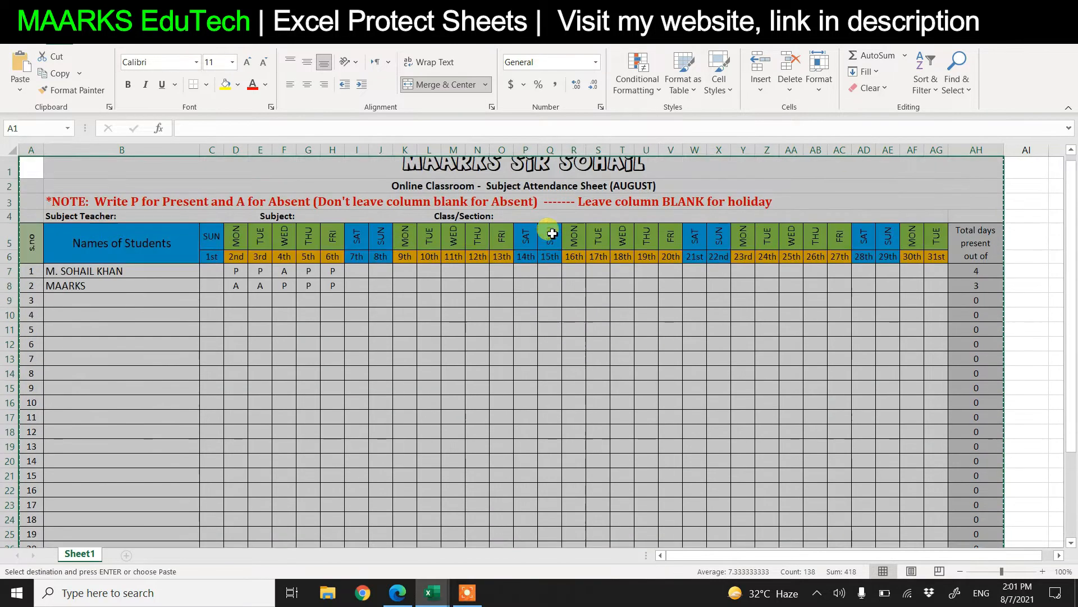
# Paste the table into Book1 at A1, widen column B, then undo the paste
pyautogui.click(428, 590)
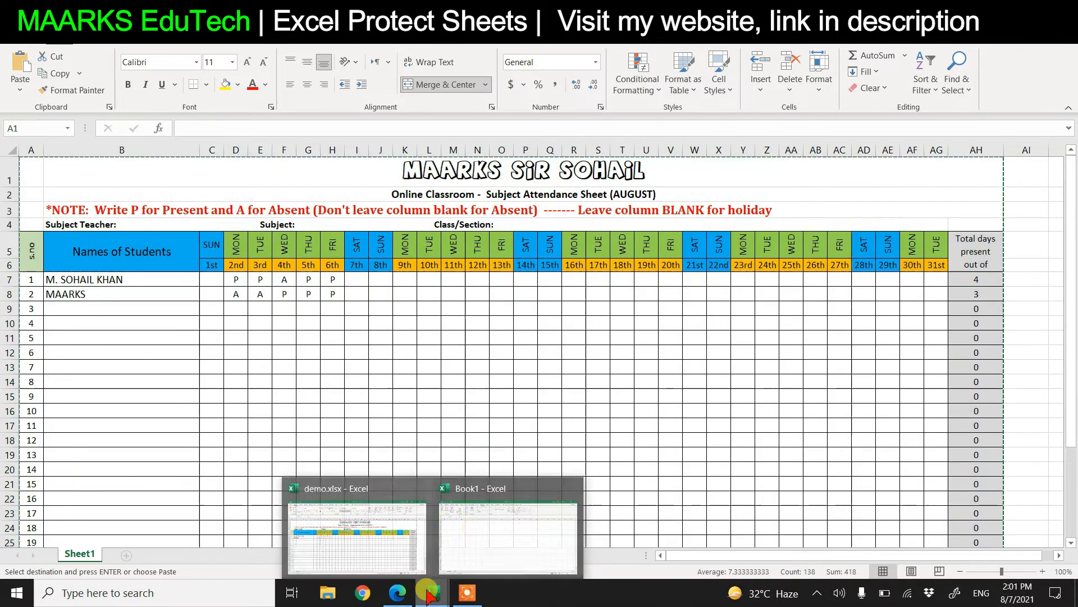
pyautogui.click(472, 528)
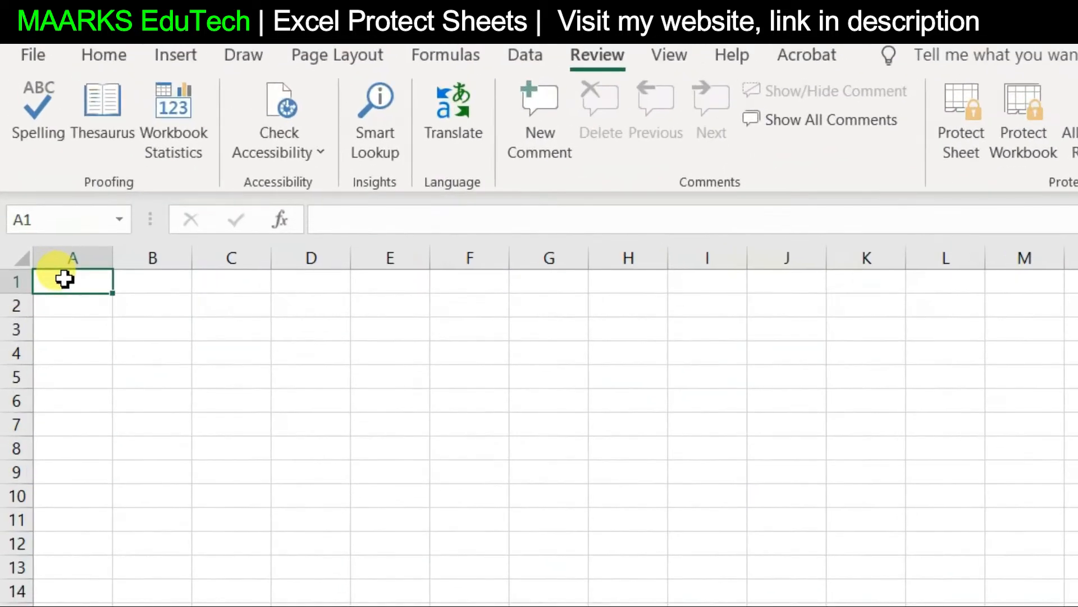
pyautogui.rightClick(37, 164)
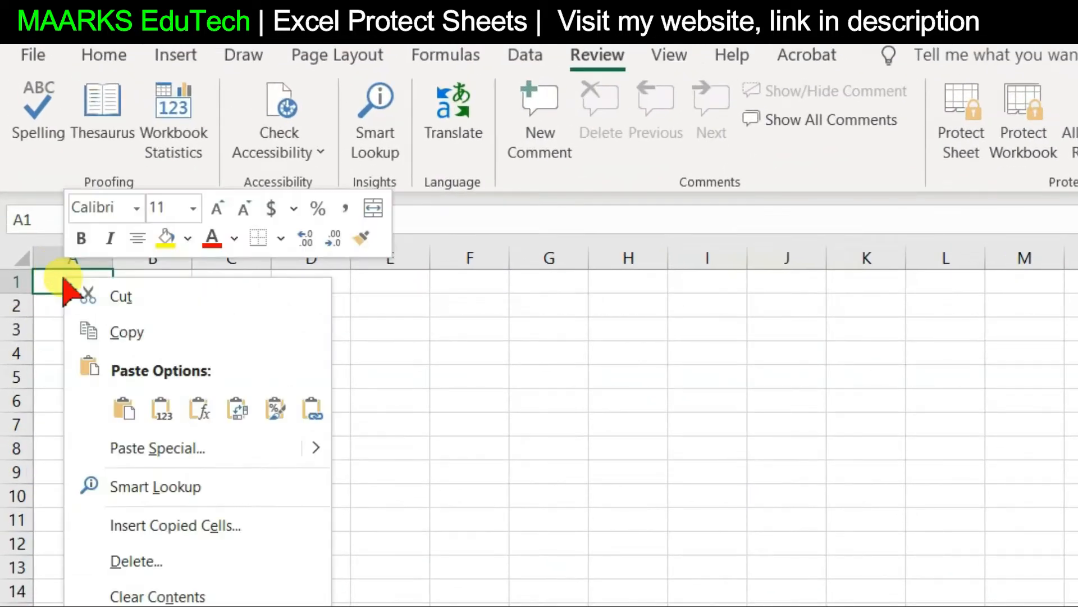
pyautogui.click(123, 409)
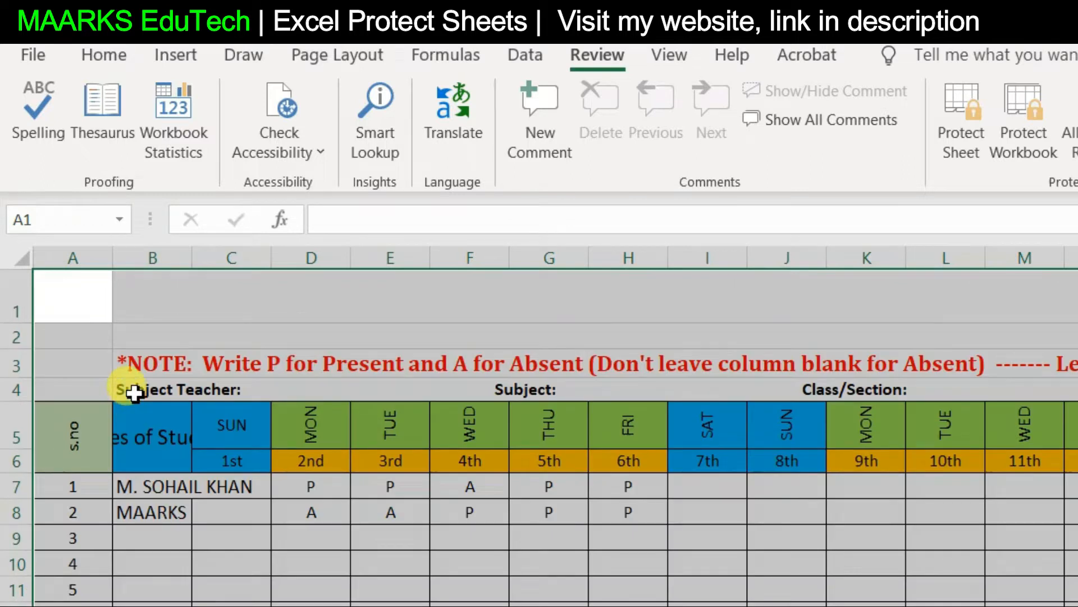
pyautogui.hotkey('ctrl', 'z')
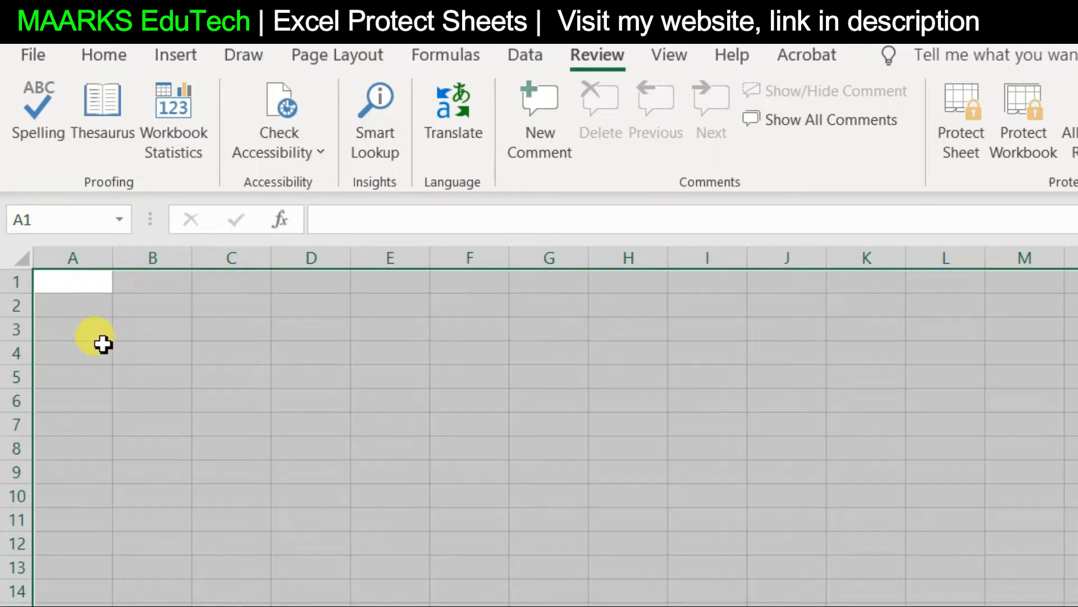
pyautogui.hotkey('ctrl', 'y')
pyautogui.click(634, 536)
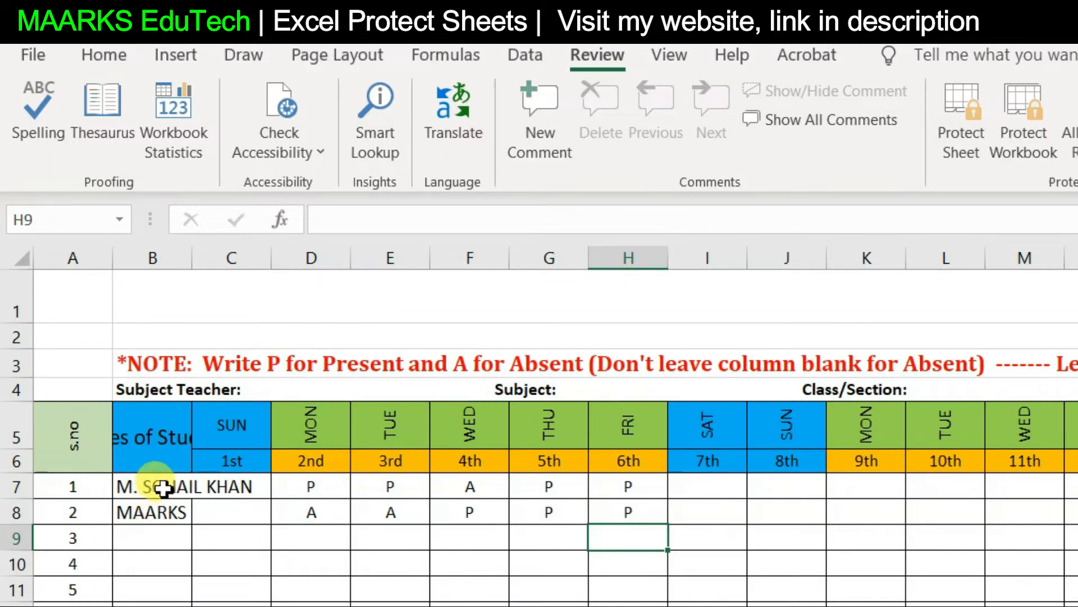
pyautogui.moveTo(193, 258); pyautogui.dragTo(289, 260)
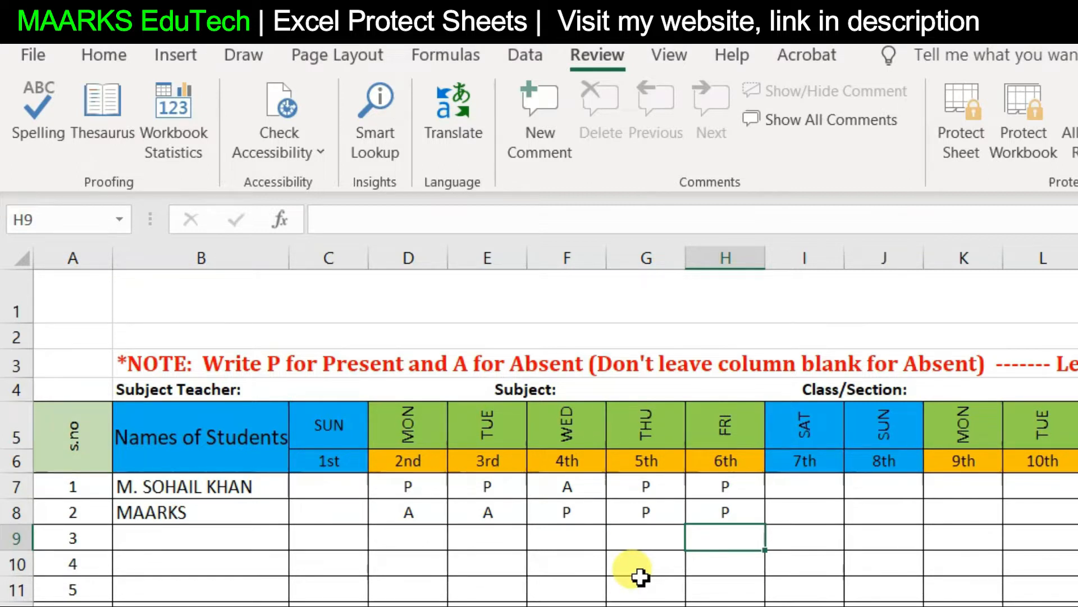
pyautogui.hotkey('ctrl', 'z')
pyautogui.hotkey('ctrl', 'z')
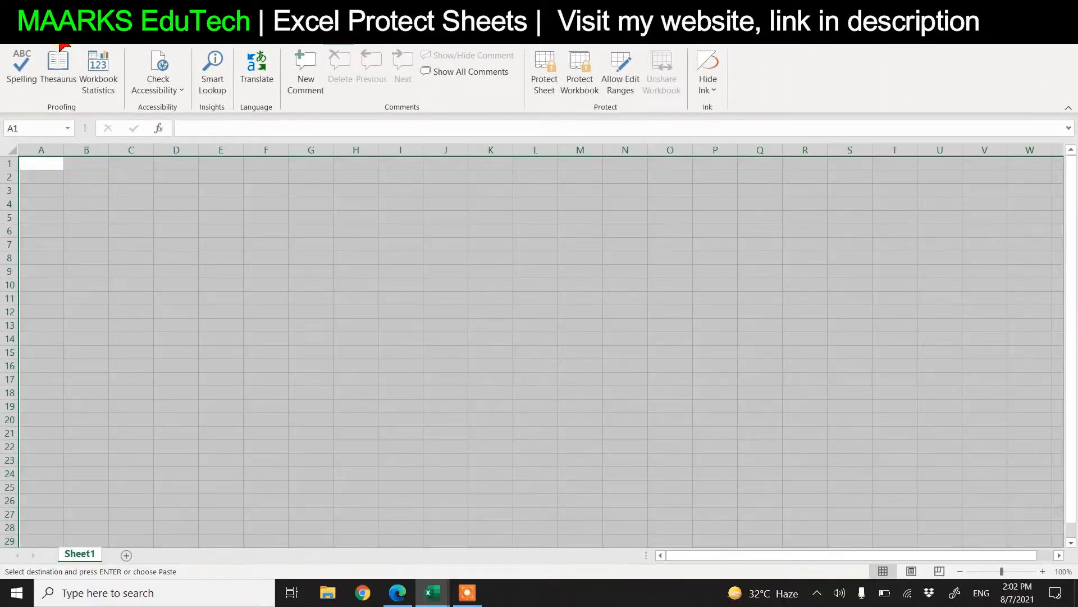
pyautogui.click(56, 38)
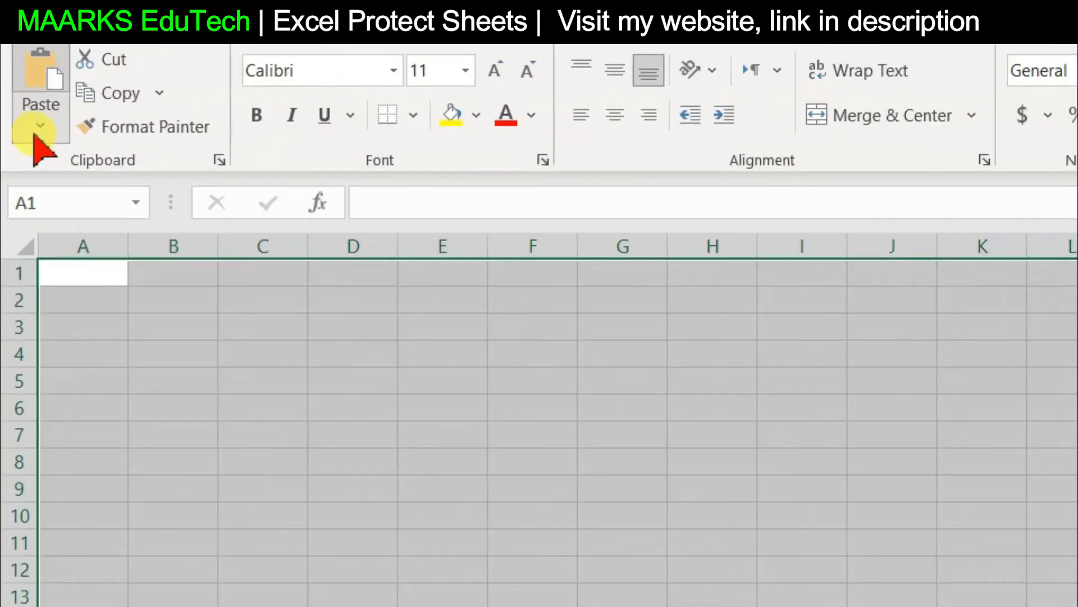
# Paste the attendance table into Book1 using Keep Source Column Widths
pyautogui.click(35, 130)
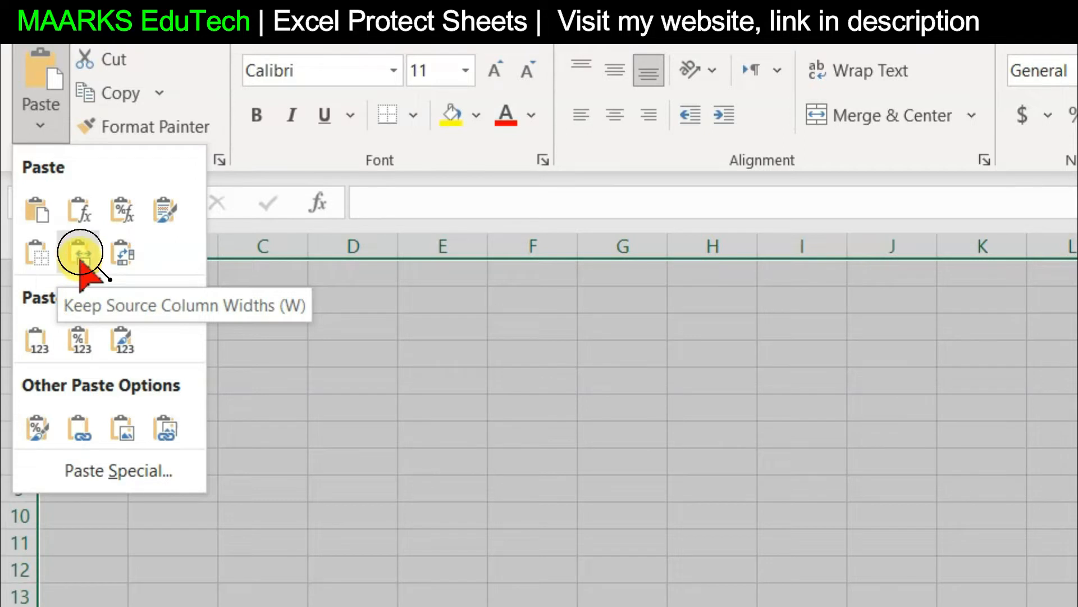
pyautogui.click(79, 256)
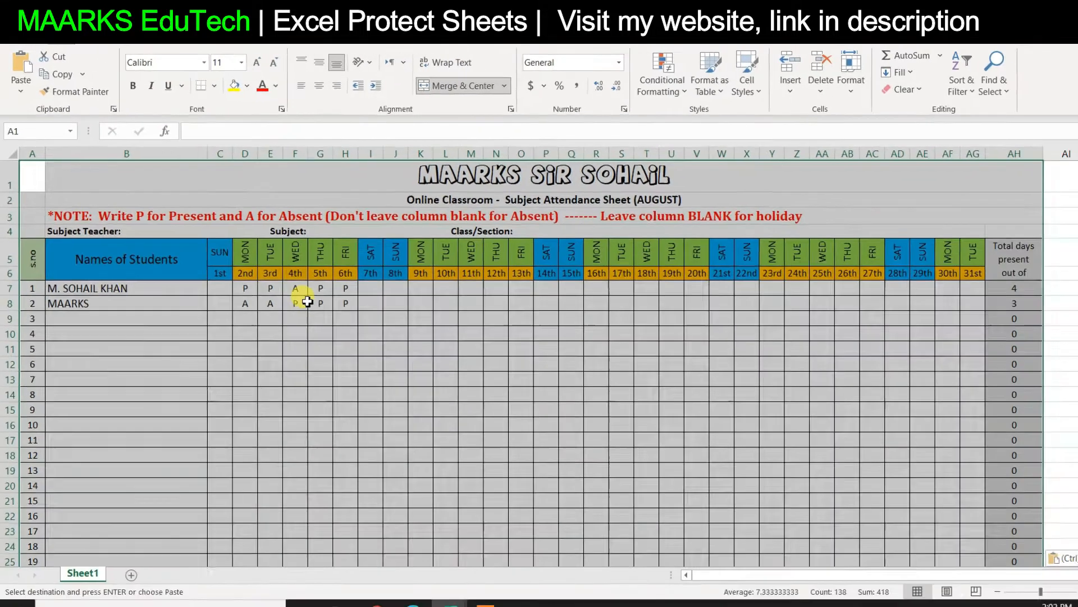
pyautogui.click(319, 351)
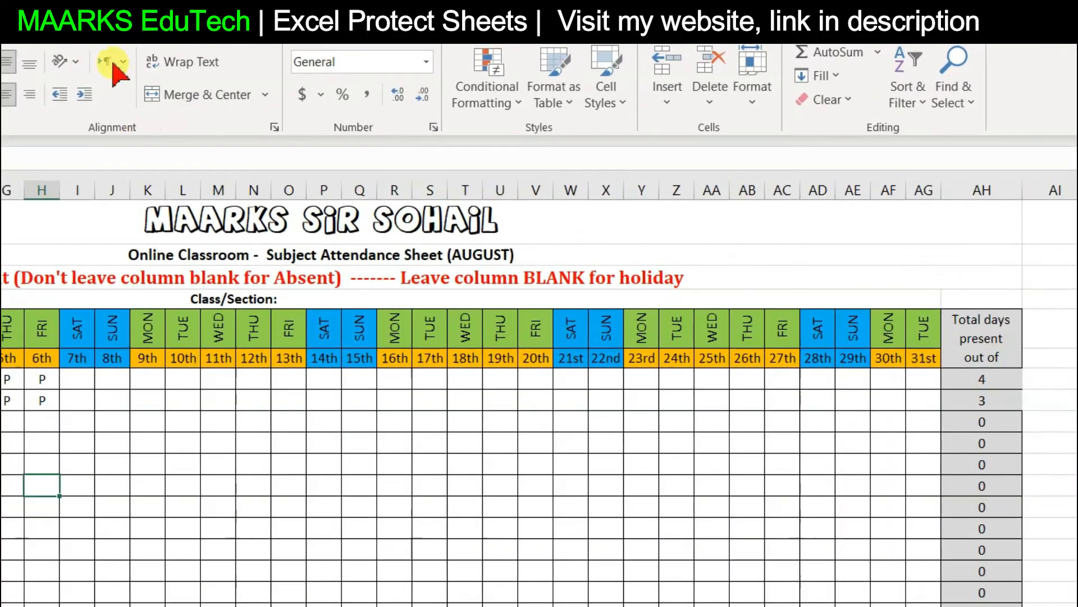
pyautogui.click(70, 35)
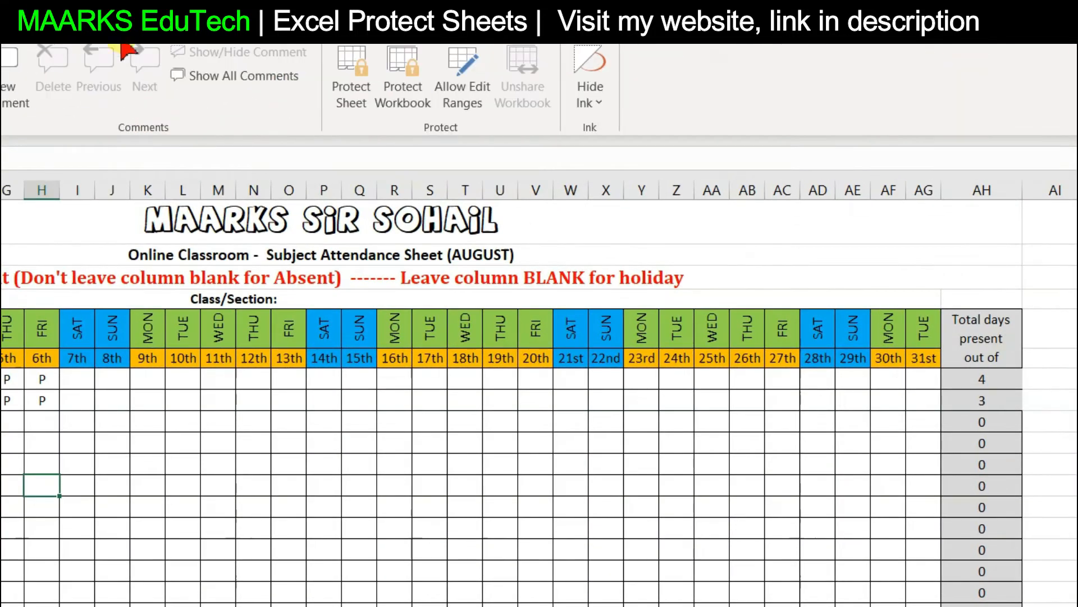
# Protect Sheet1 with a confirmed password and check that editing a cell is refused
pyautogui.click(353, 92)
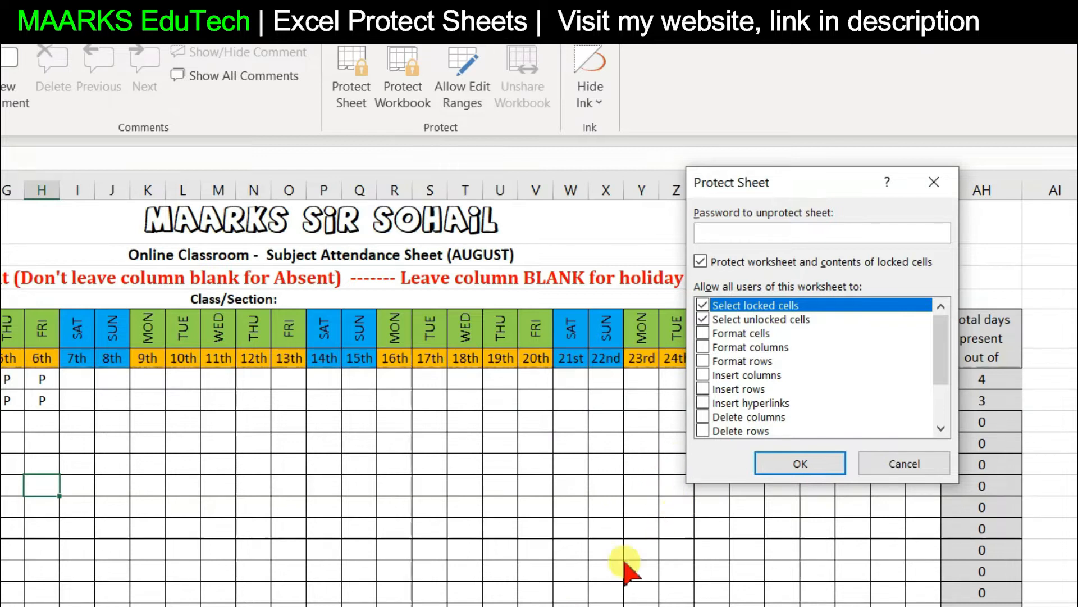
pyautogui.write('1')
pyautogui.click(790, 465)
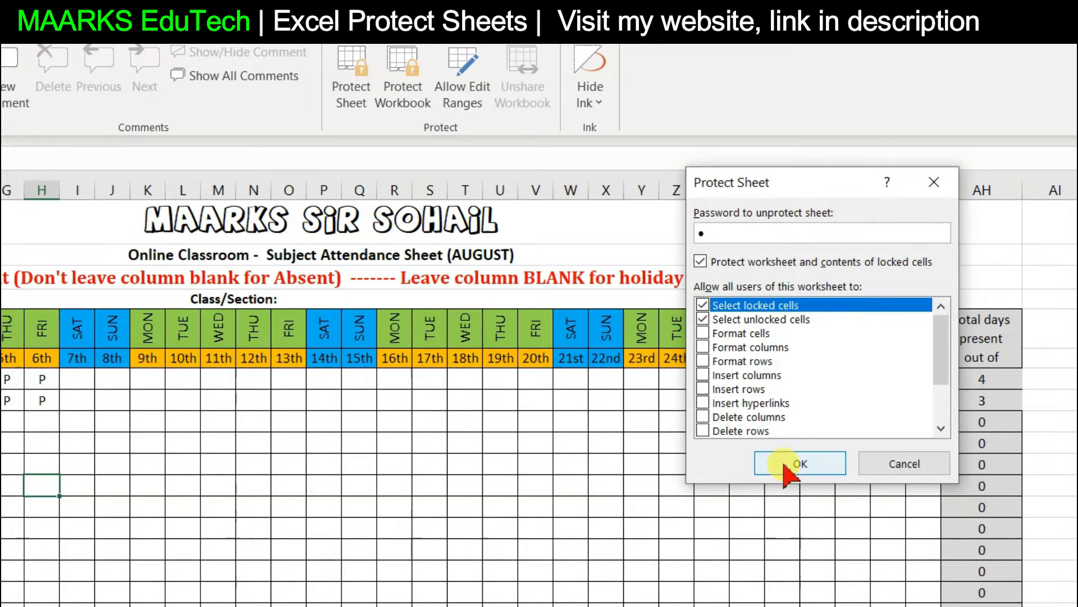
pyautogui.write('1')
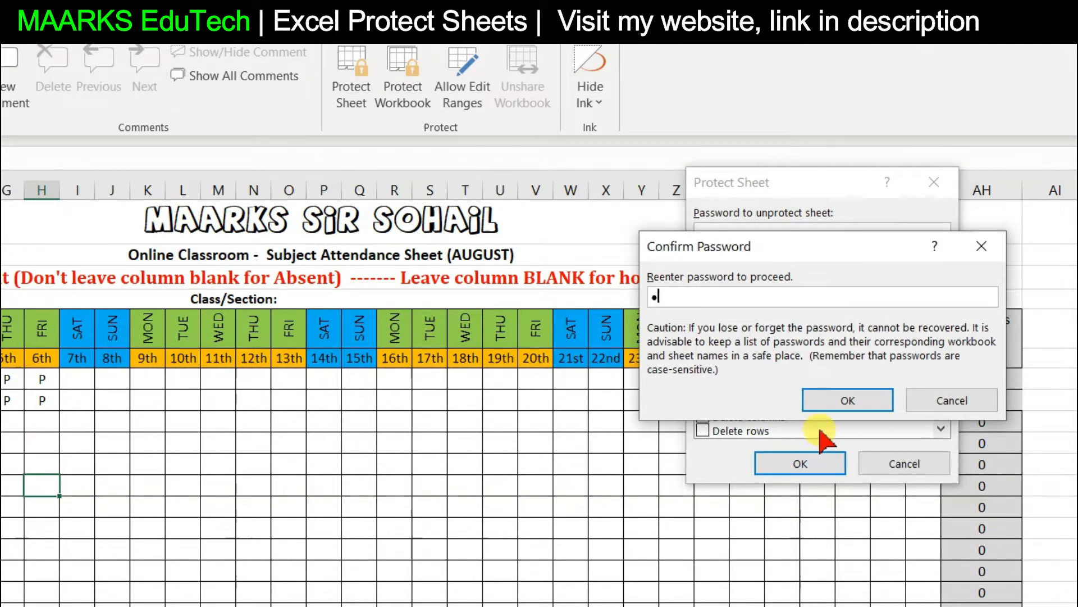
pyautogui.click(836, 402)
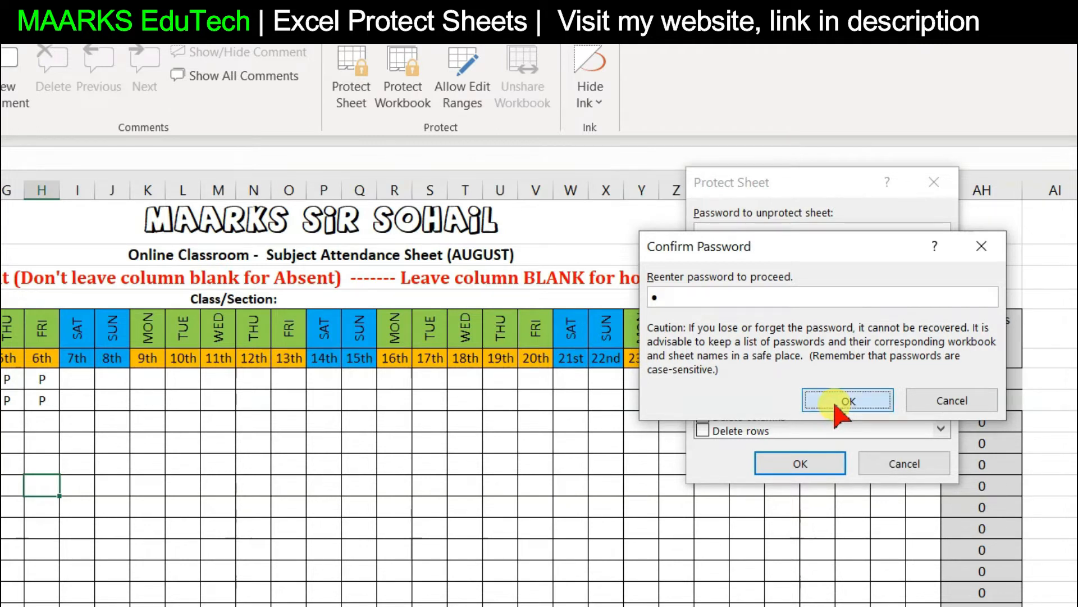
pyautogui.click(225, 482)
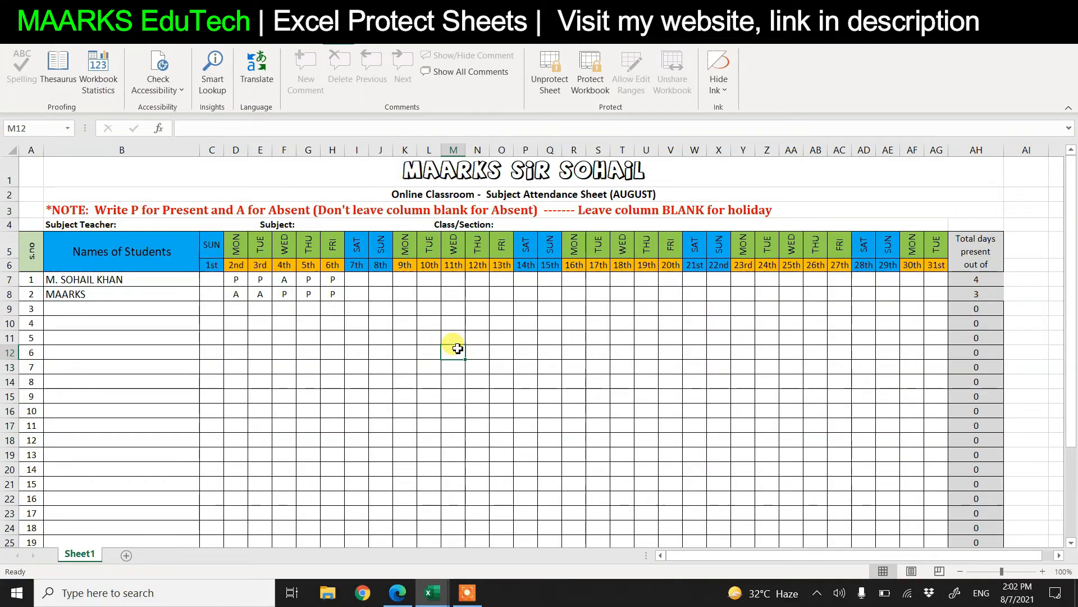
pyautogui.doubleClick(458, 349)
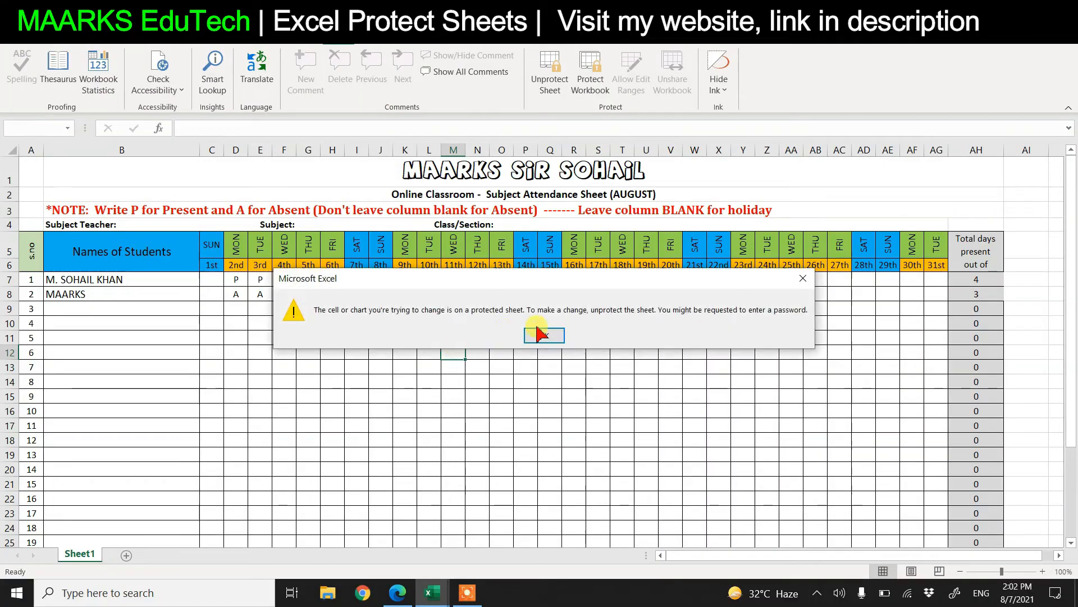
pyautogui.click(544, 334)
pyautogui.click(232, 254)
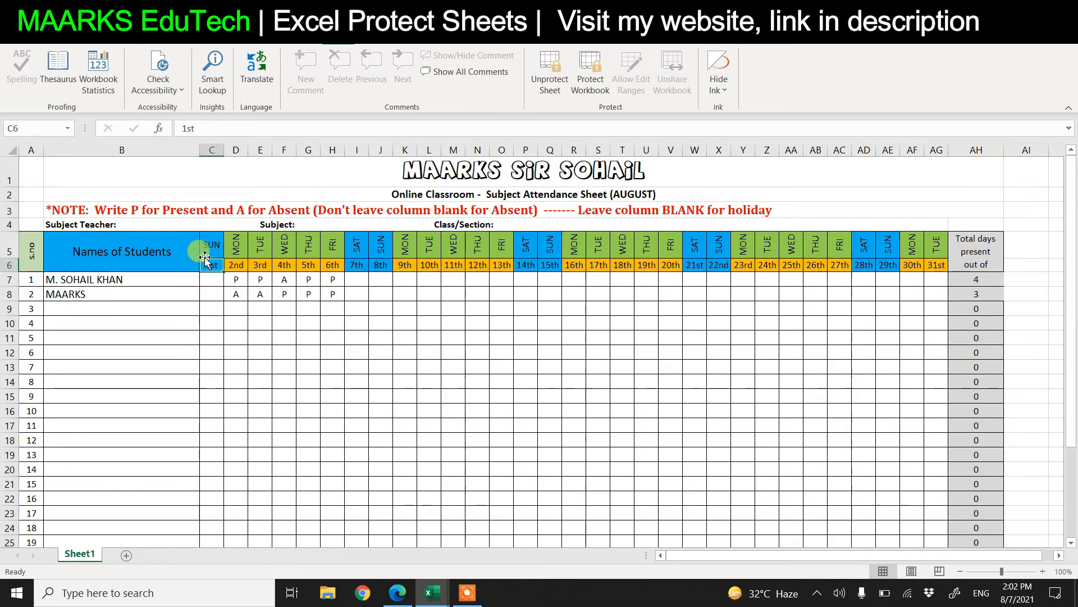
pyautogui.doubleClick(231, 261)
pyautogui.click(561, 337)
pyautogui.click(550, 337)
pyautogui.click(499, 341)
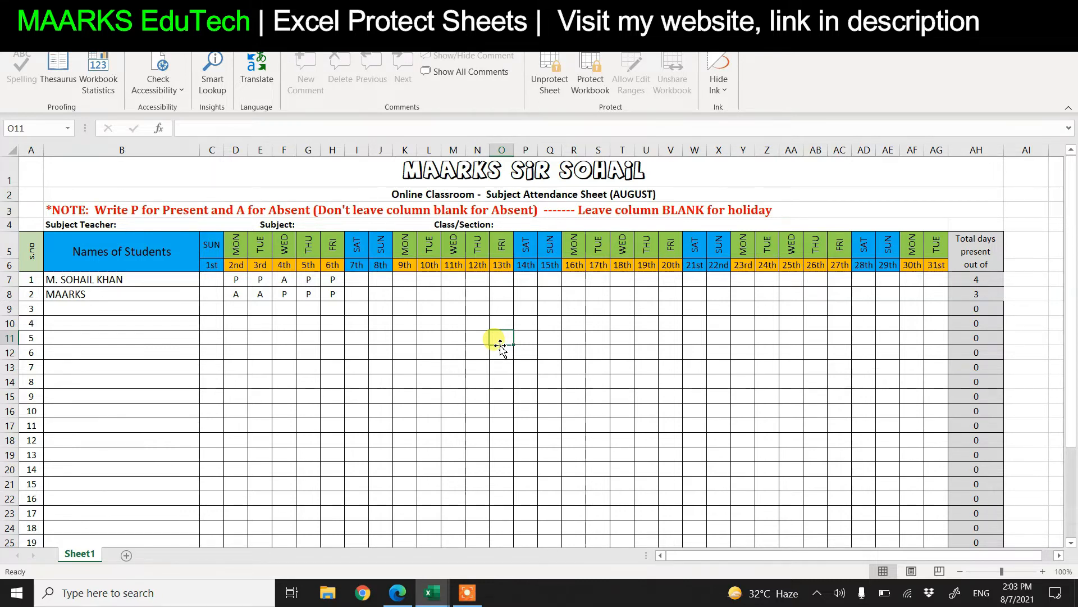
pyautogui.doubleClick(145, 278)
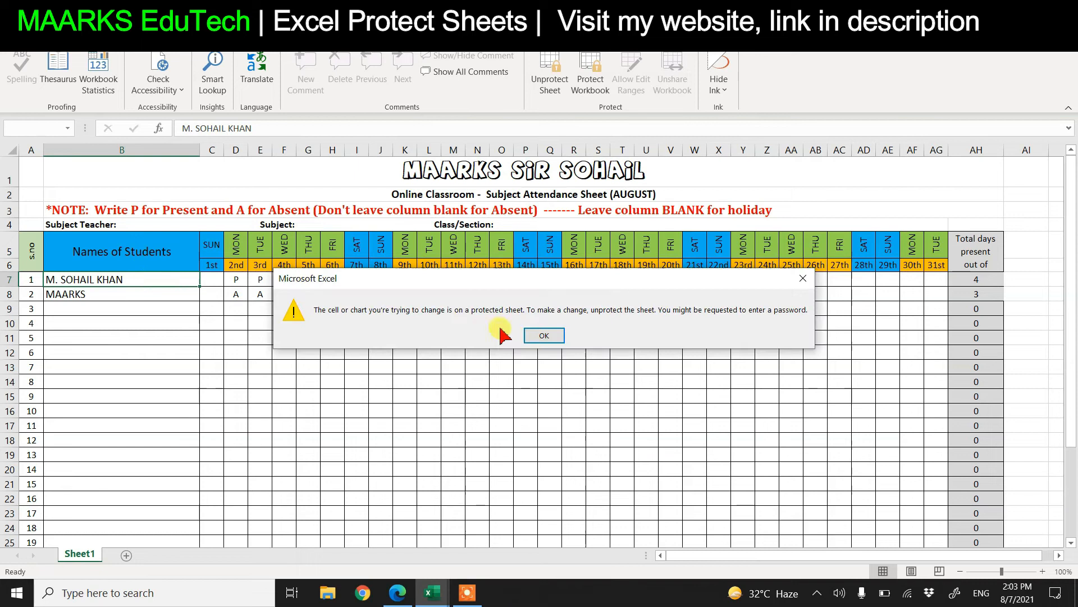
pyautogui.click(541, 336)
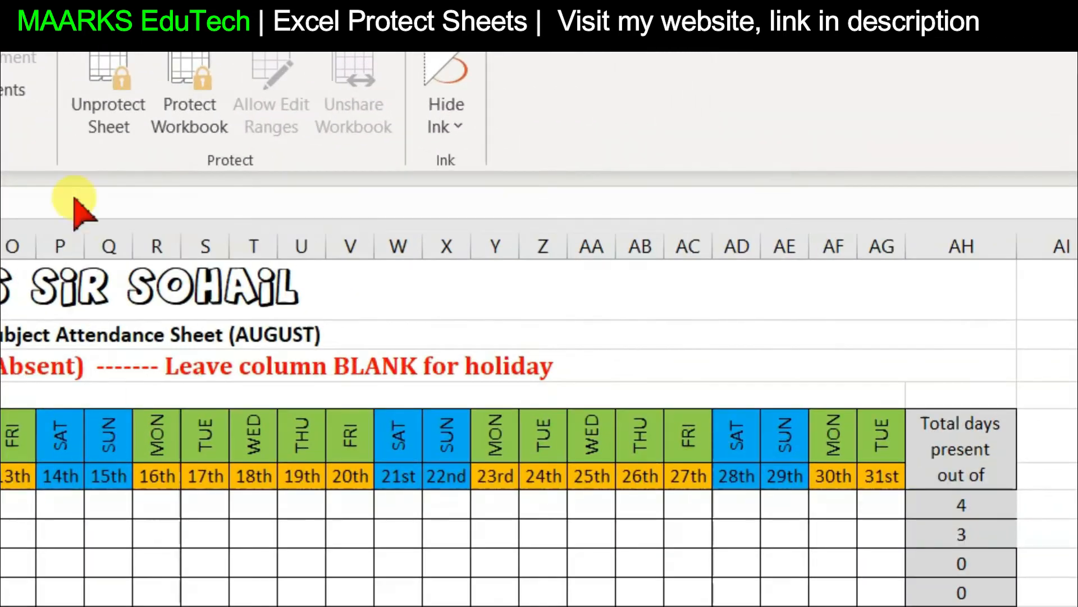
# Unprotect the attendance sheet using its password
pyautogui.click(108, 116)
pyautogui.write('1')
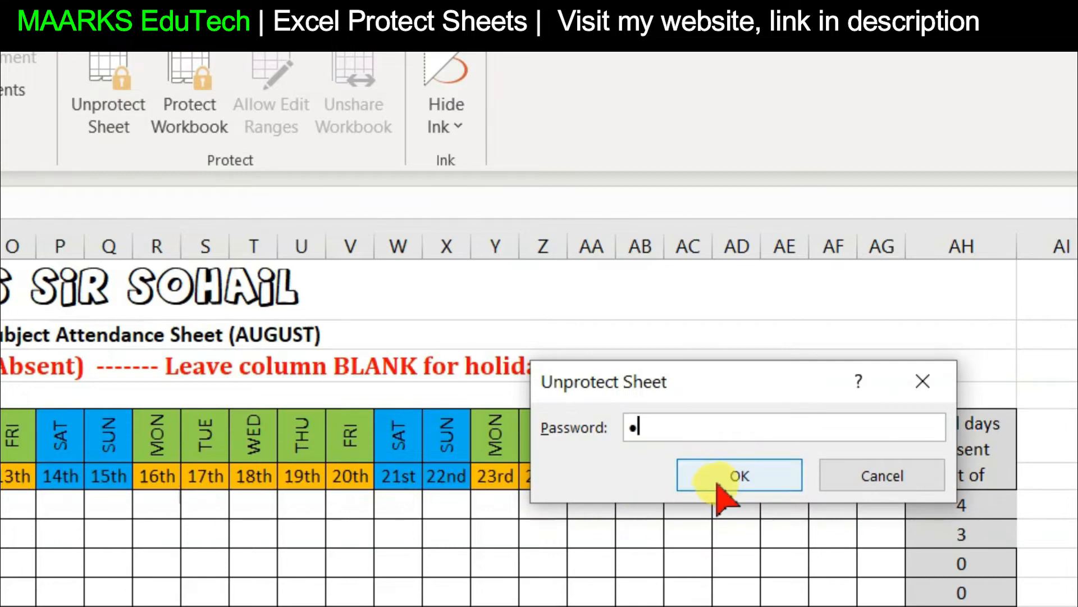
pyautogui.click(722, 474)
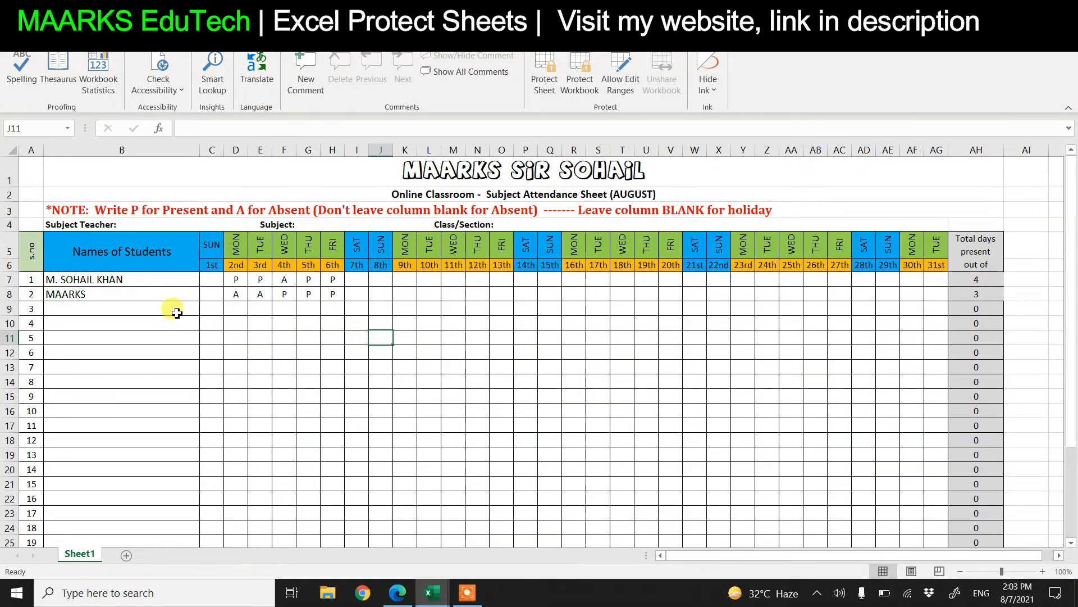
# Check in Format Cells > Protection that cell F9 is still Locked, then cancel
pyautogui.rightClick(287, 309)
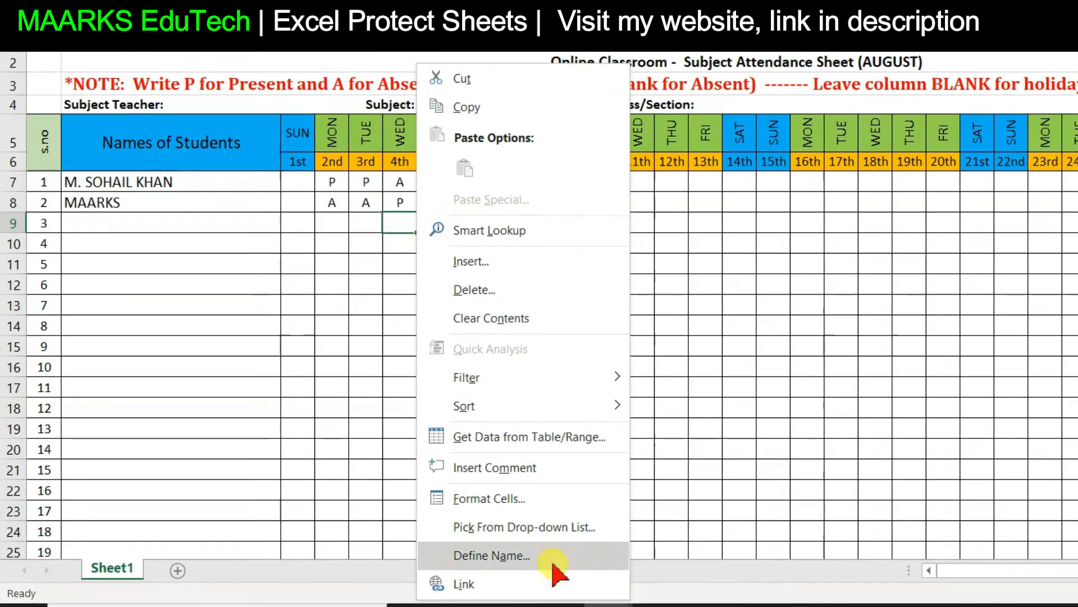
pyautogui.click(497, 499)
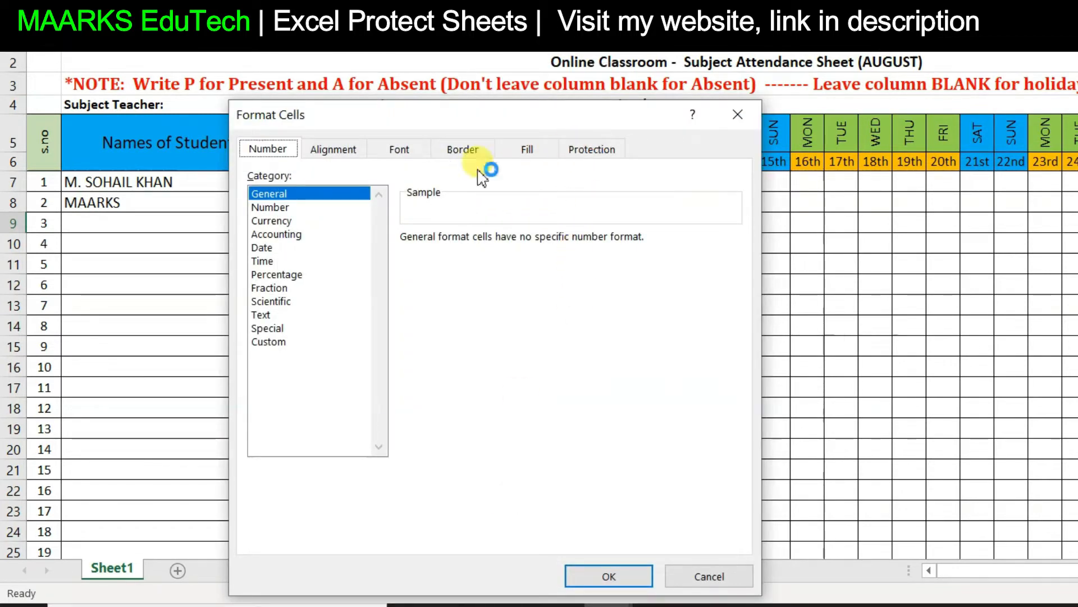
pyautogui.click(596, 149)
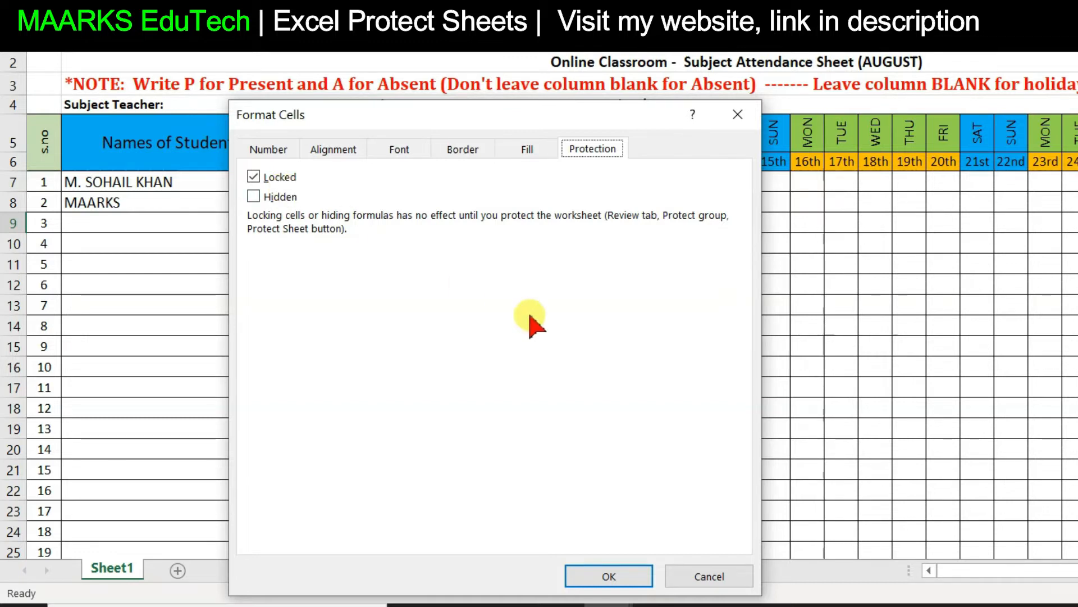
pyautogui.click(688, 578)
pyautogui.click(641, 301)
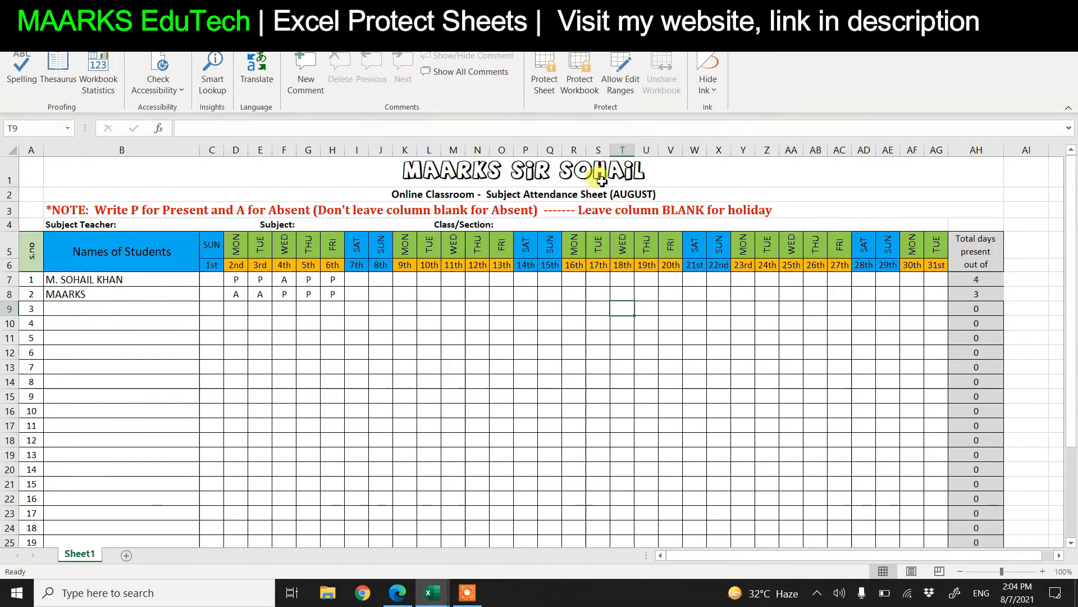
pyautogui.click(556, 321)
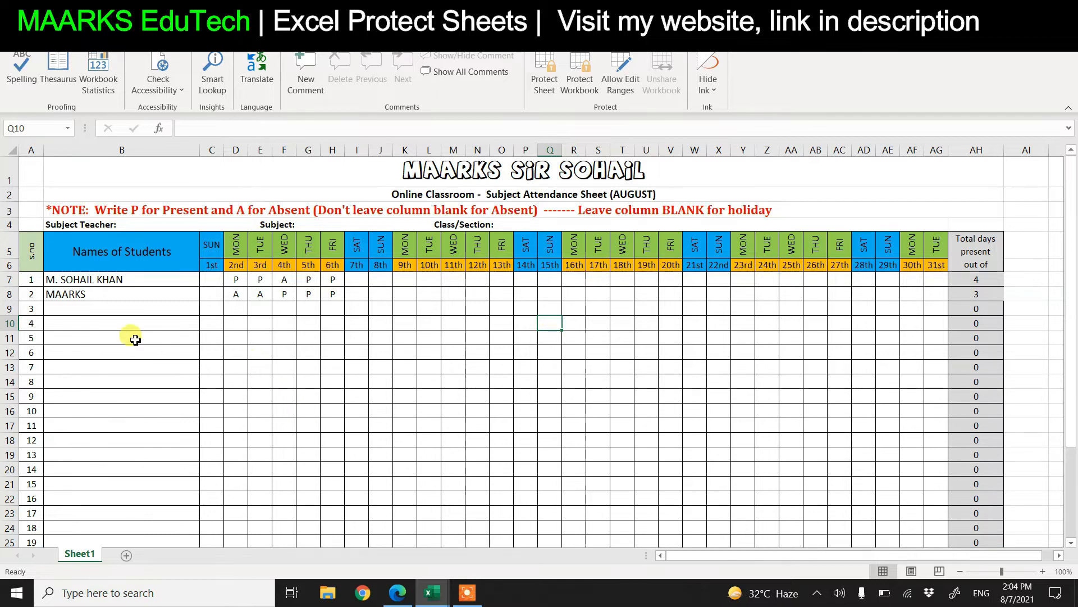
pyautogui.click(112, 279)
pyautogui.click(113, 352)
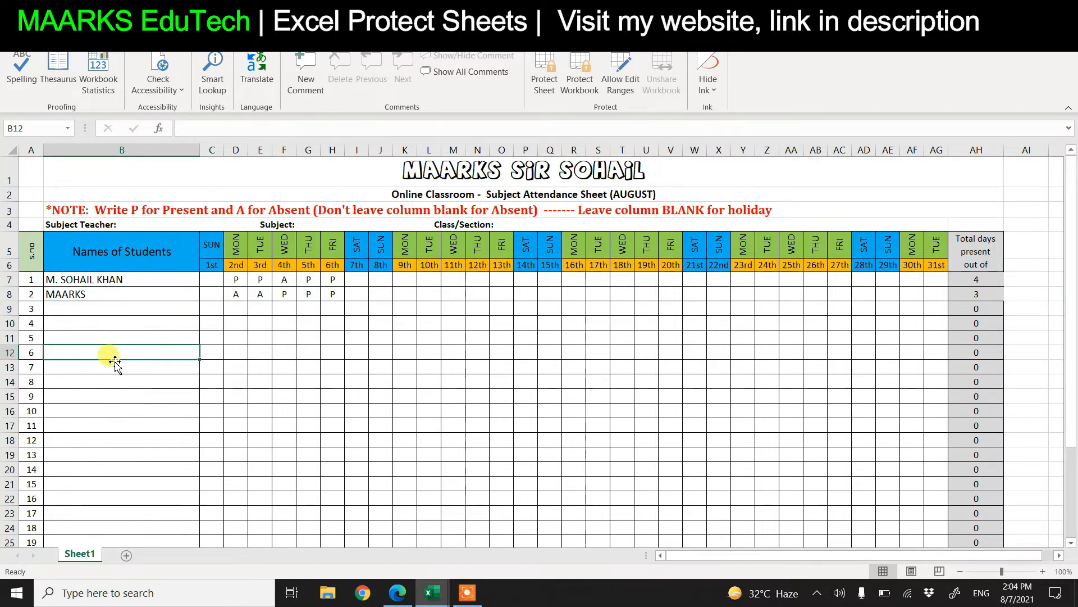
pyautogui.click(254, 278)
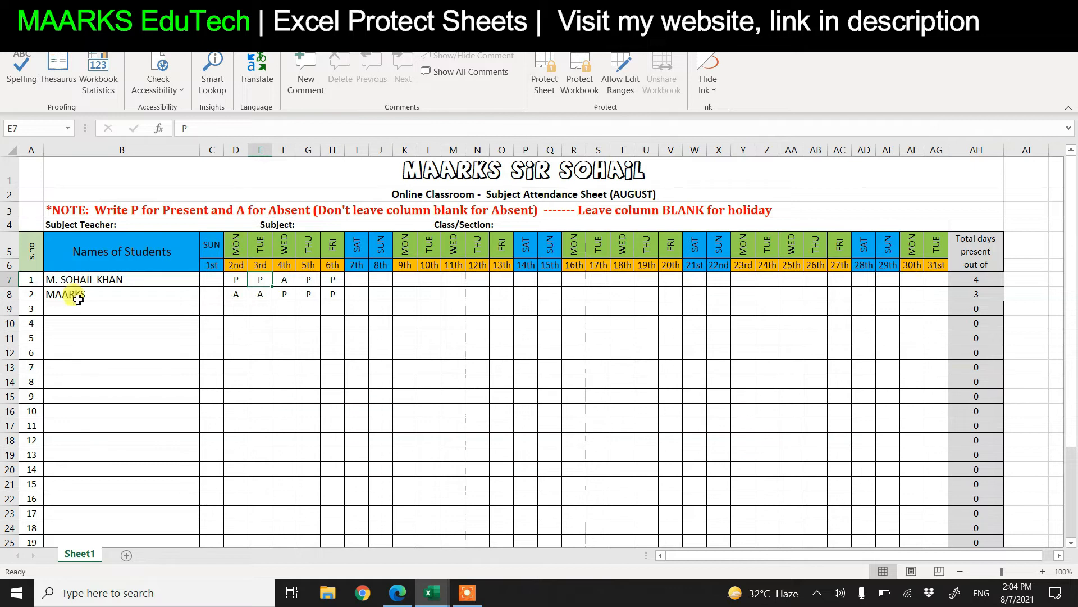
pyautogui.click(27, 281)
pyautogui.click(87, 280)
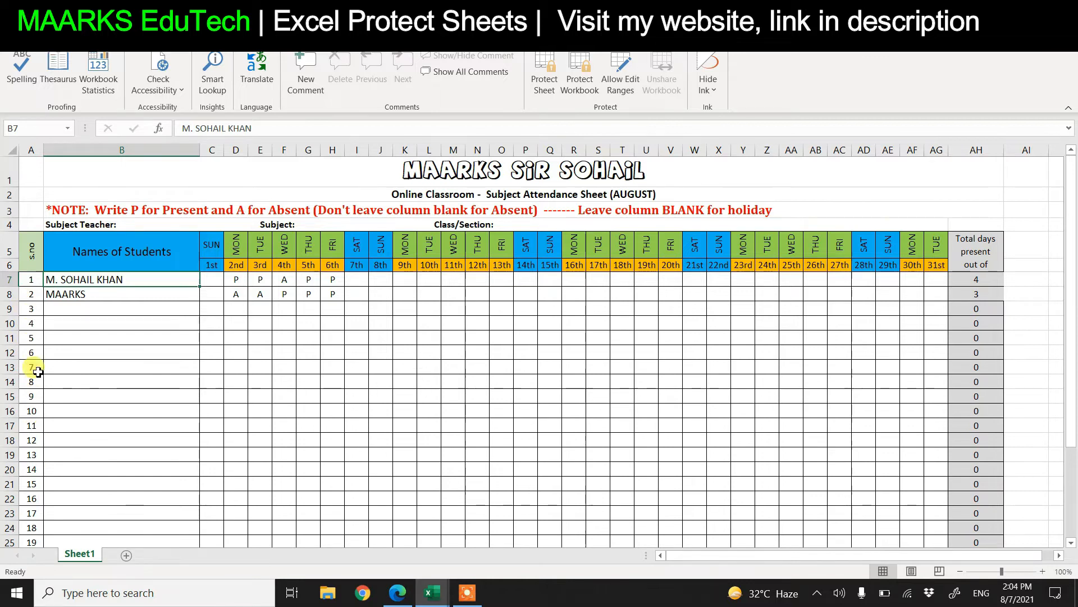
pyautogui.moveTo(76, 281); pyautogui.dragTo(928, 497)
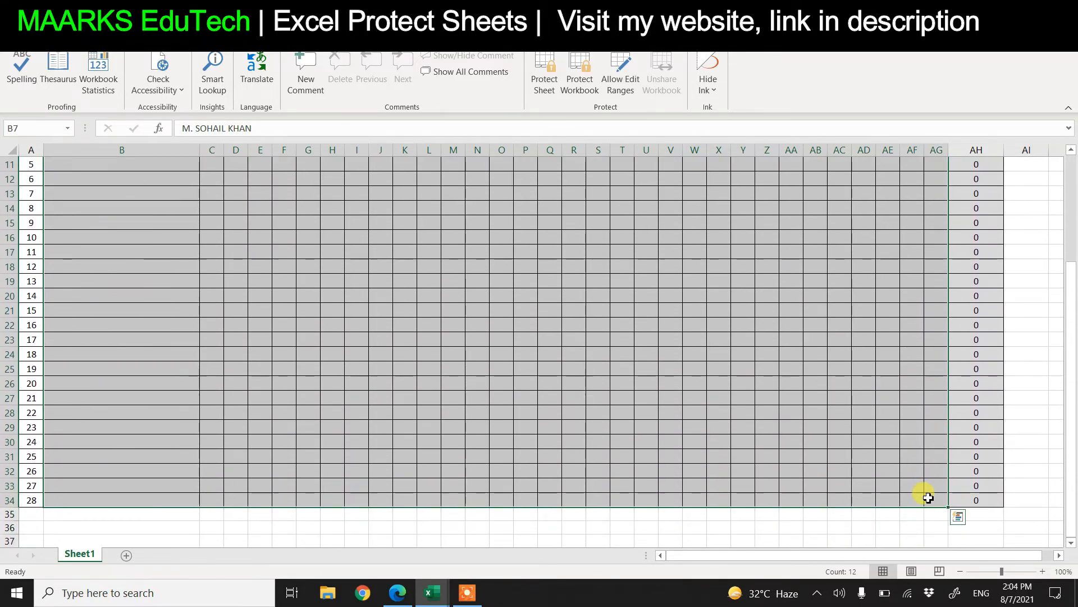
# Clear the Locked setting for the B7:AG18 student-name and attendance entry cells
pyautogui.rightClick(610, 313)
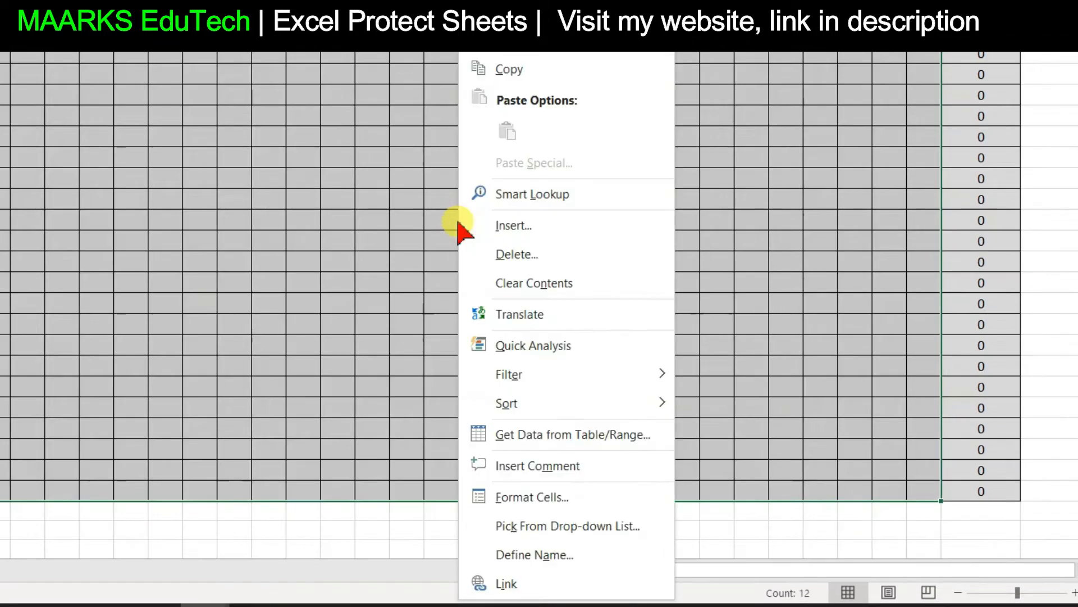
pyautogui.click(532, 497)
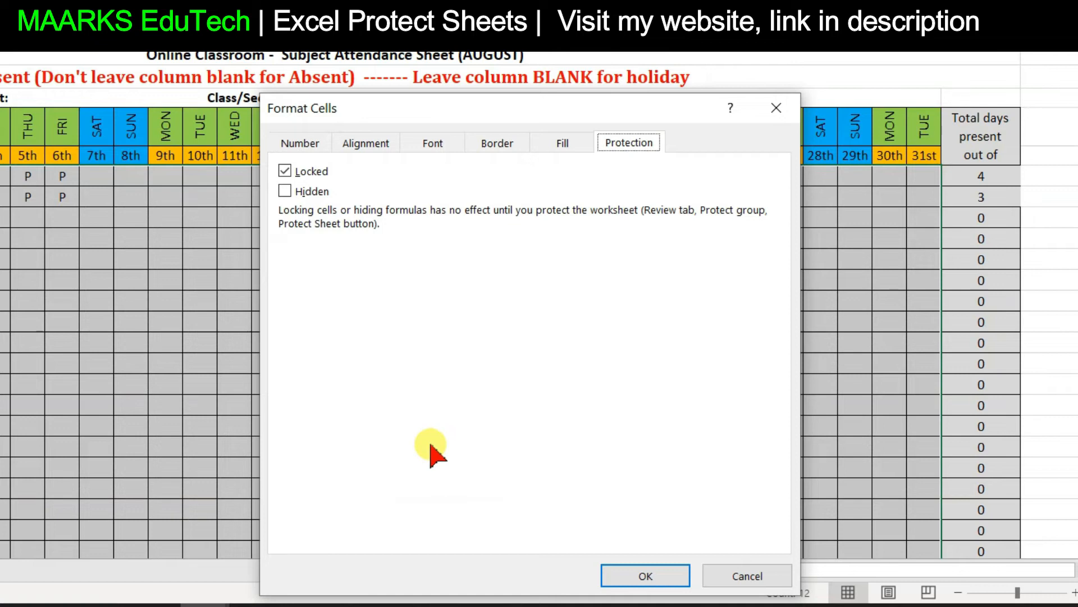
pyautogui.click(295, 144)
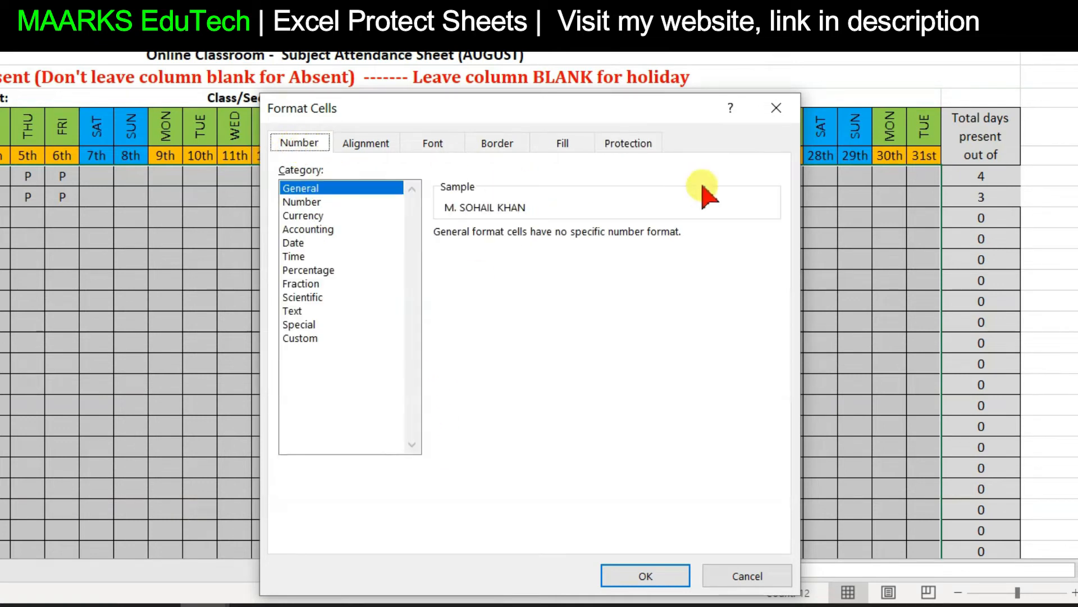
pyautogui.click(635, 143)
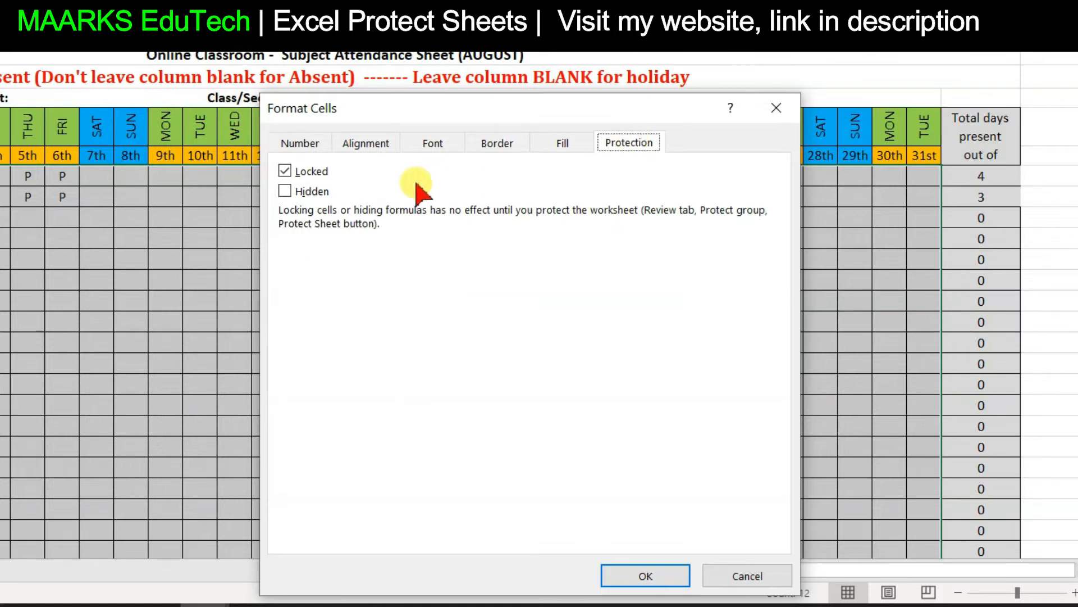
pyautogui.click(284, 171)
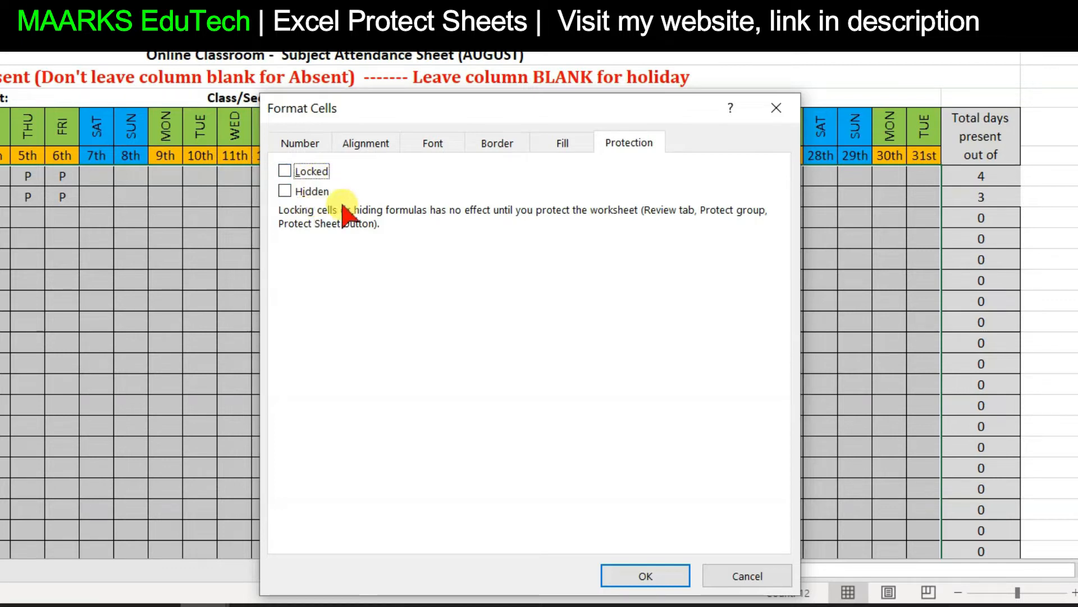
pyautogui.click(641, 577)
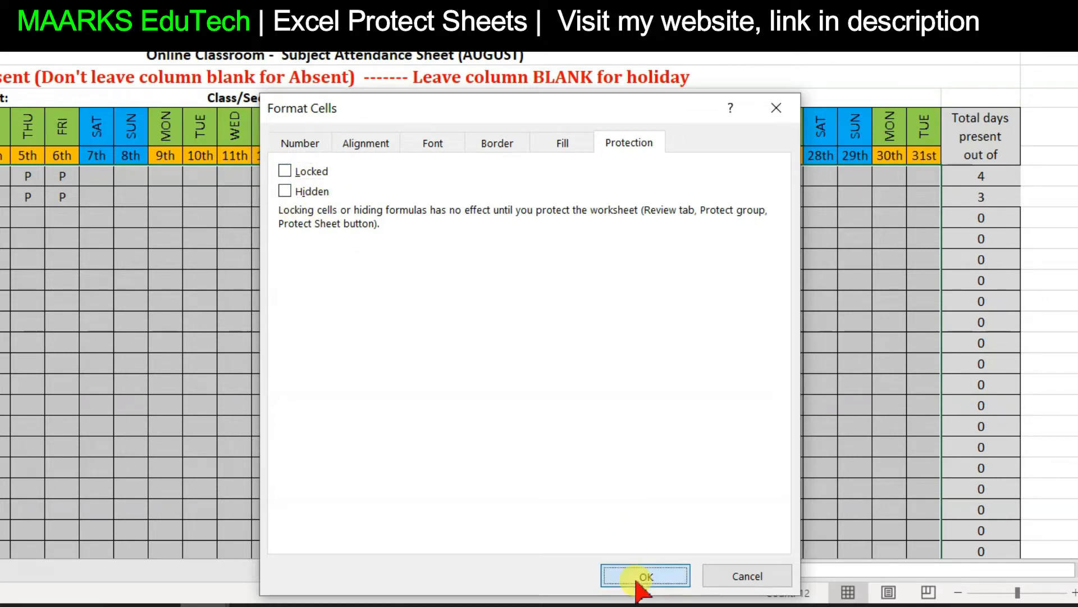
pyautogui.click(76, 295)
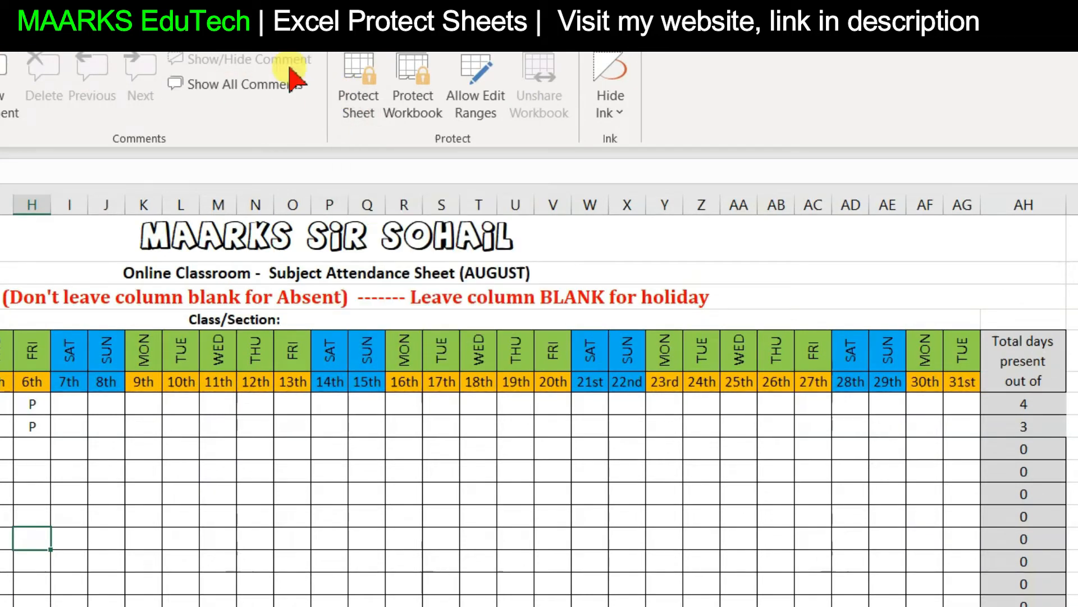
pyautogui.click(352, 93)
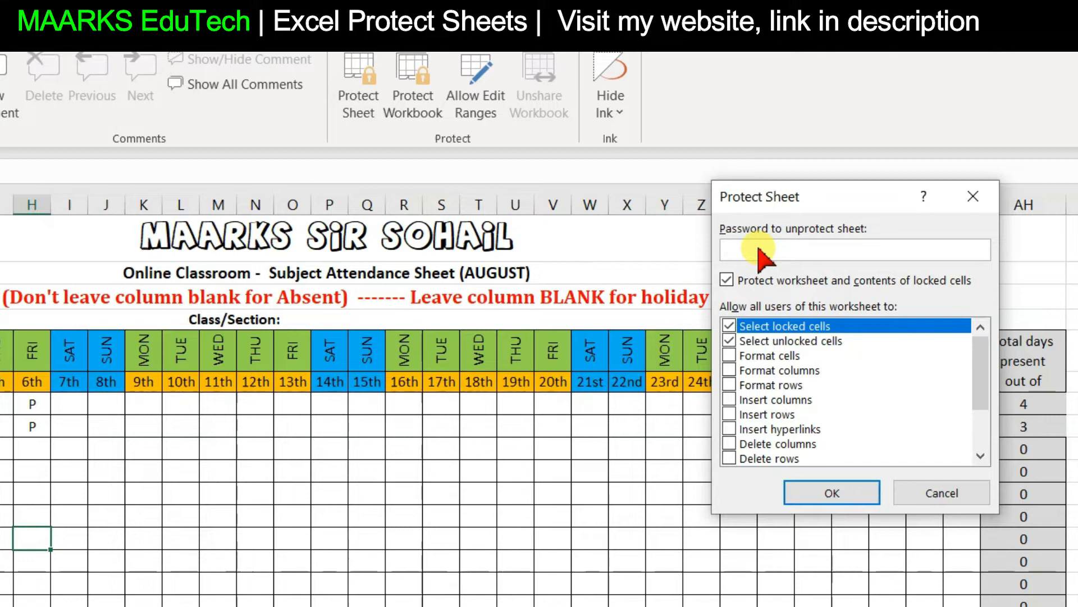
# Enter and confirm the password to re-protect the attendance sheet
pyautogui.write('1')
pyautogui.click(844, 493)
pyautogui.write('1')
pyautogui.click(847, 430)
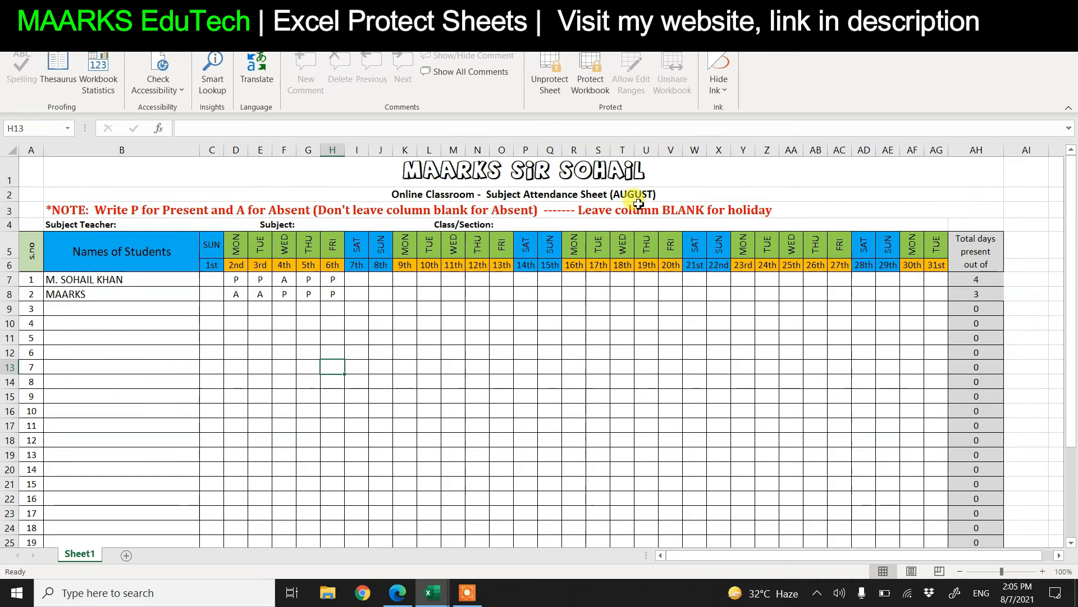
pyautogui.click(577, 267)
# Try editing the locked title cell and dismiss the protected-cell warning
pyautogui.click(679, 215)
pyautogui.doubleClick(543, 194)
pyautogui.click(544, 335)
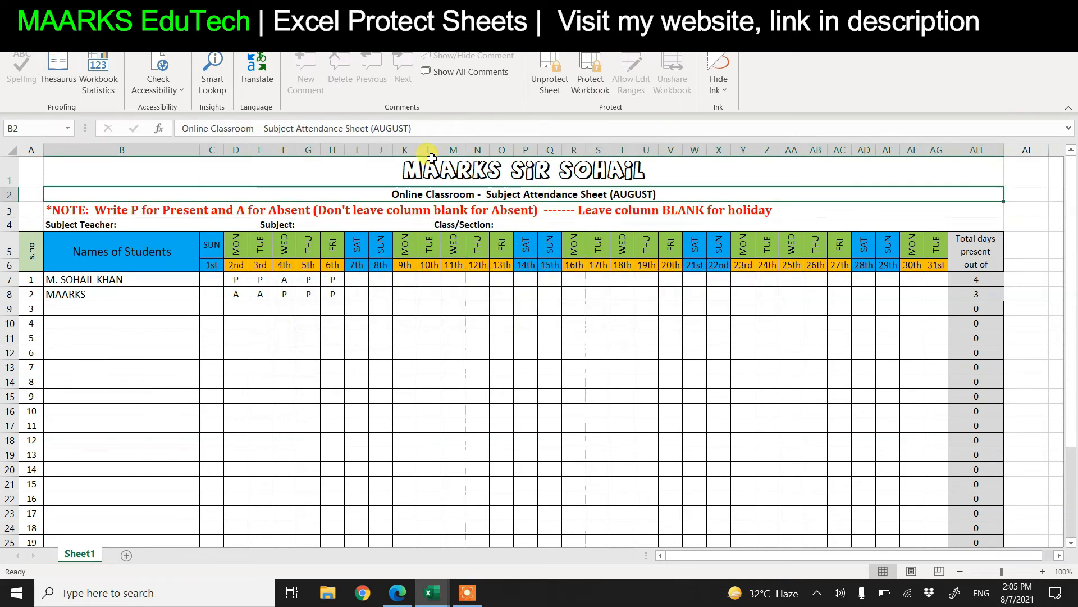
# Enter 'p' attendance marks for the first student in I7 and J7
pyautogui.click(255, 297)
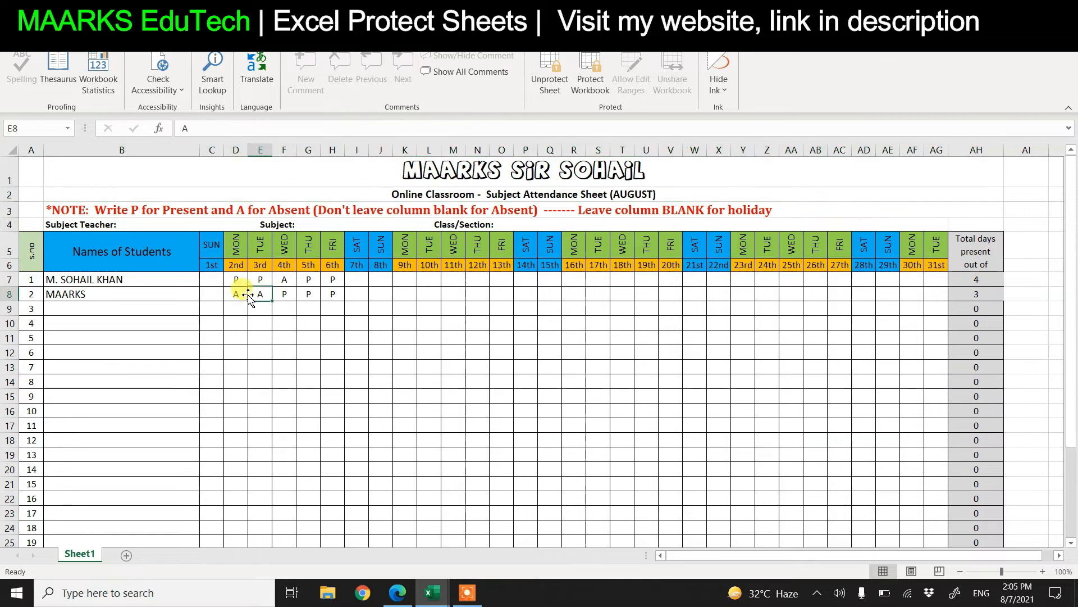
pyautogui.click(236, 284)
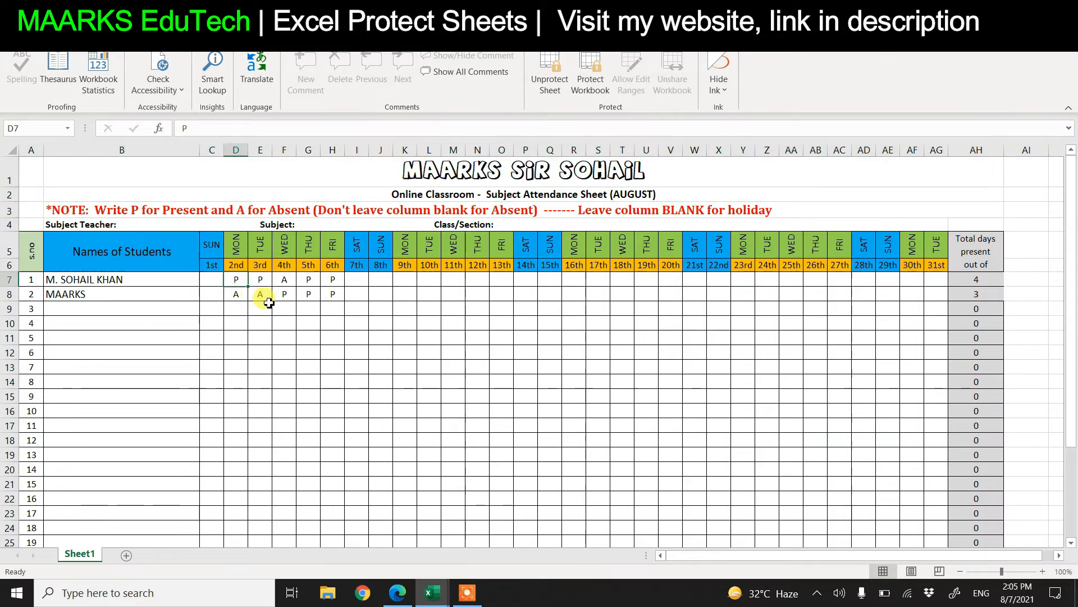
pyautogui.click(359, 281)
pyautogui.write('p')
pyautogui.press('Tab')
pyautogui.write('p')
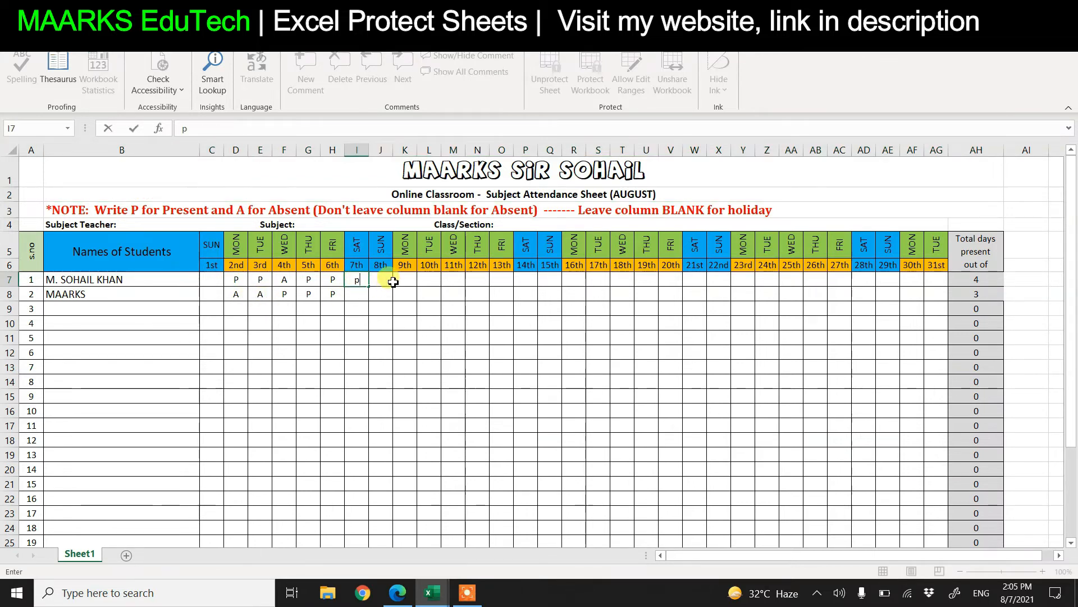
# Correct the first student's name in cell B7
pyautogui.click(157, 279)
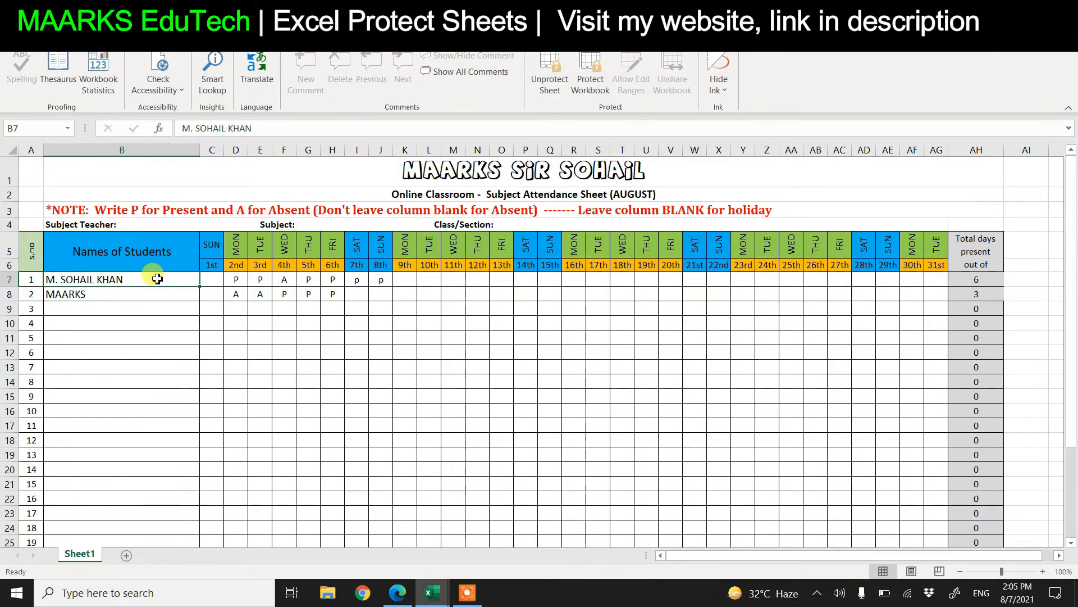
pyautogui.write('ABDULLA')
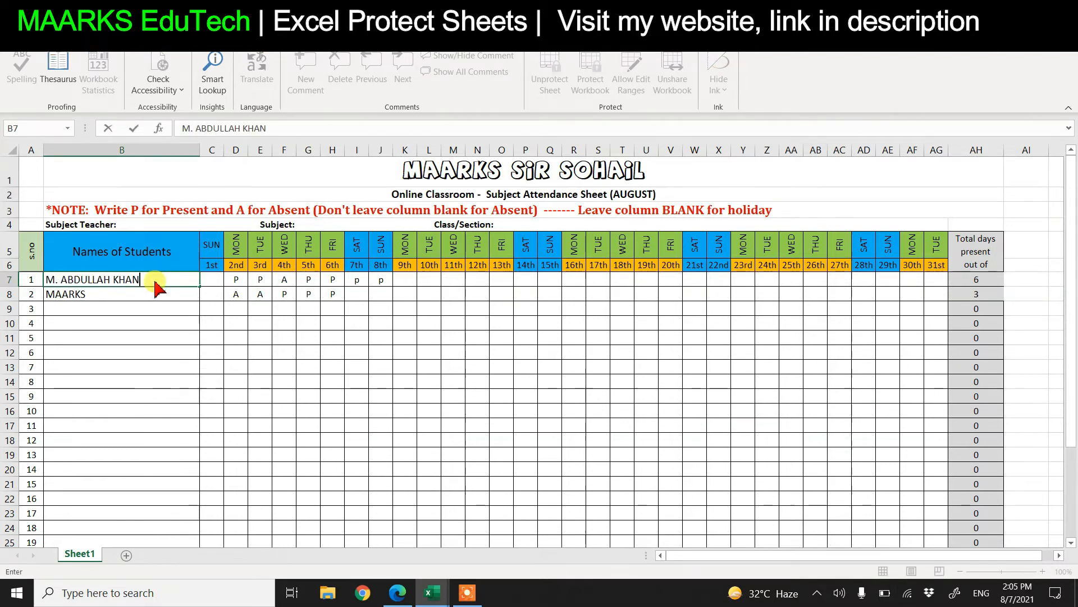
pyautogui.press('Return')
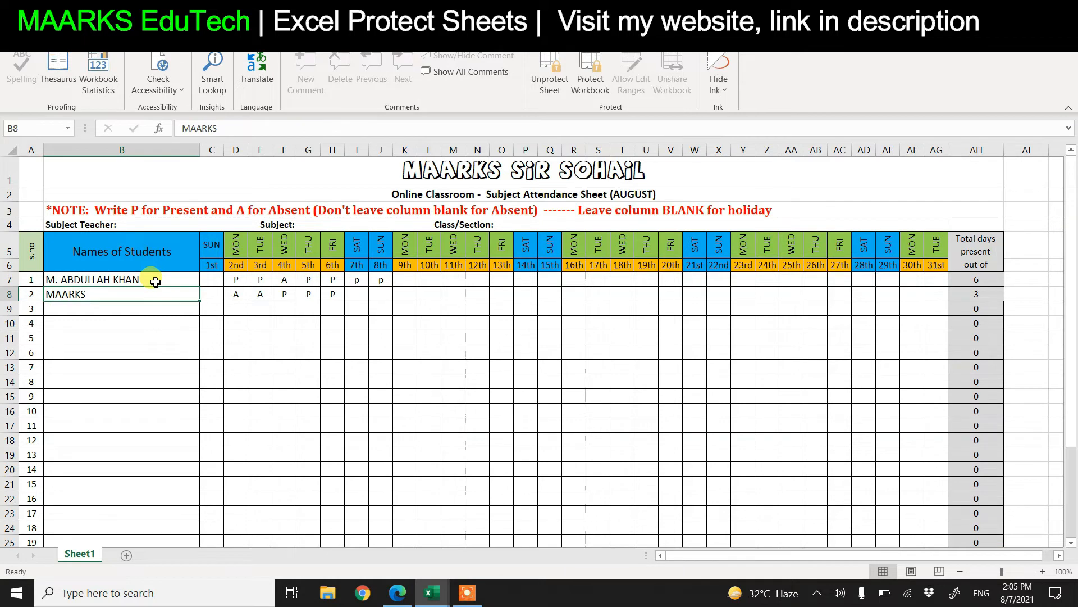
pyautogui.click(114, 347)
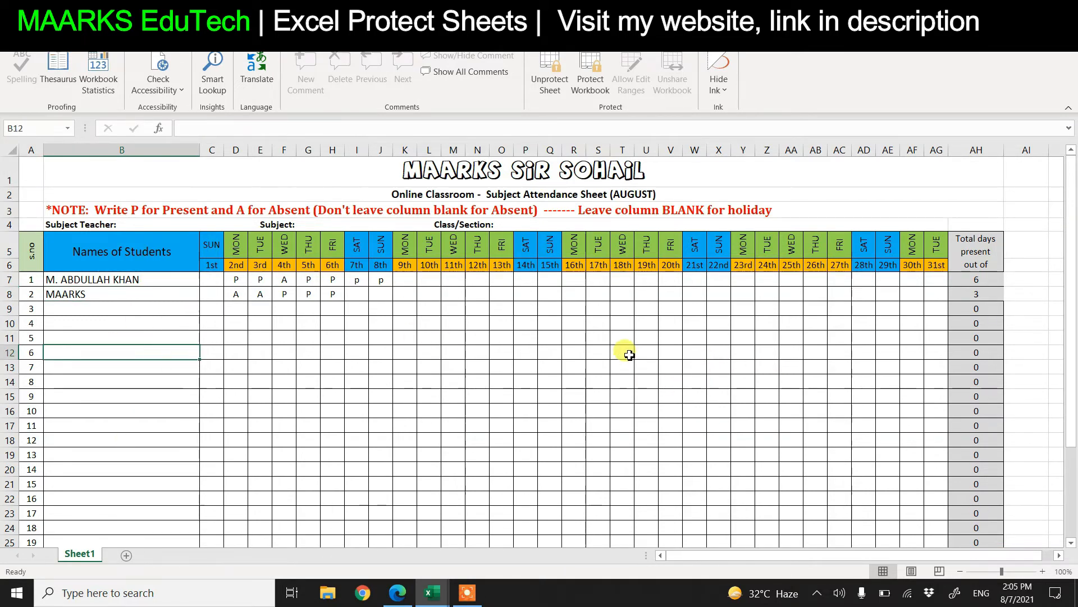
pyautogui.click(454, 191)
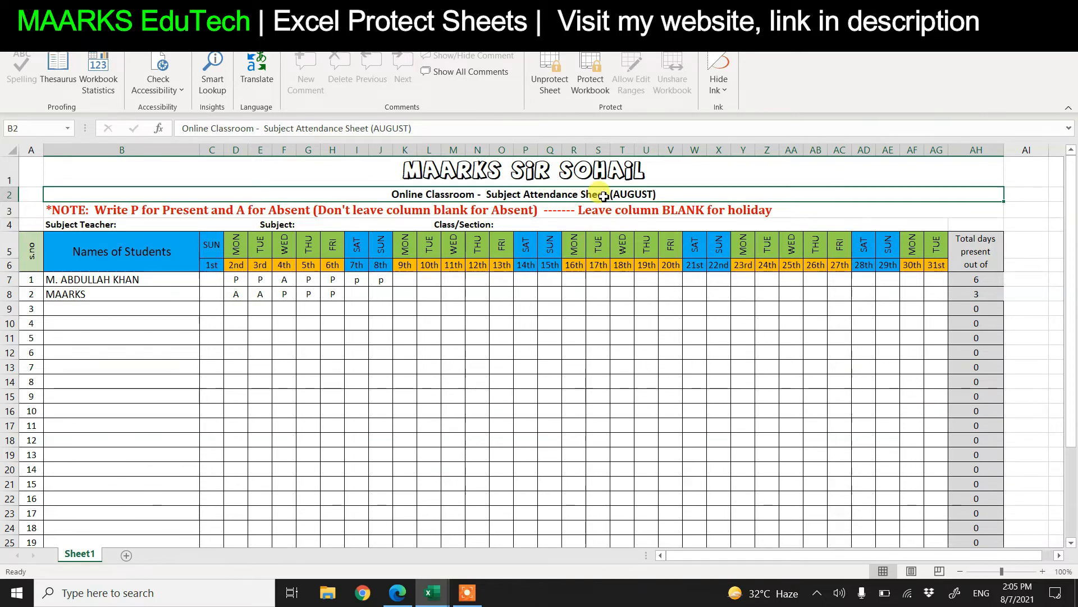
# Unprotect the attendance sheet using its password
pyautogui.click(550, 79)
pyautogui.write('1')
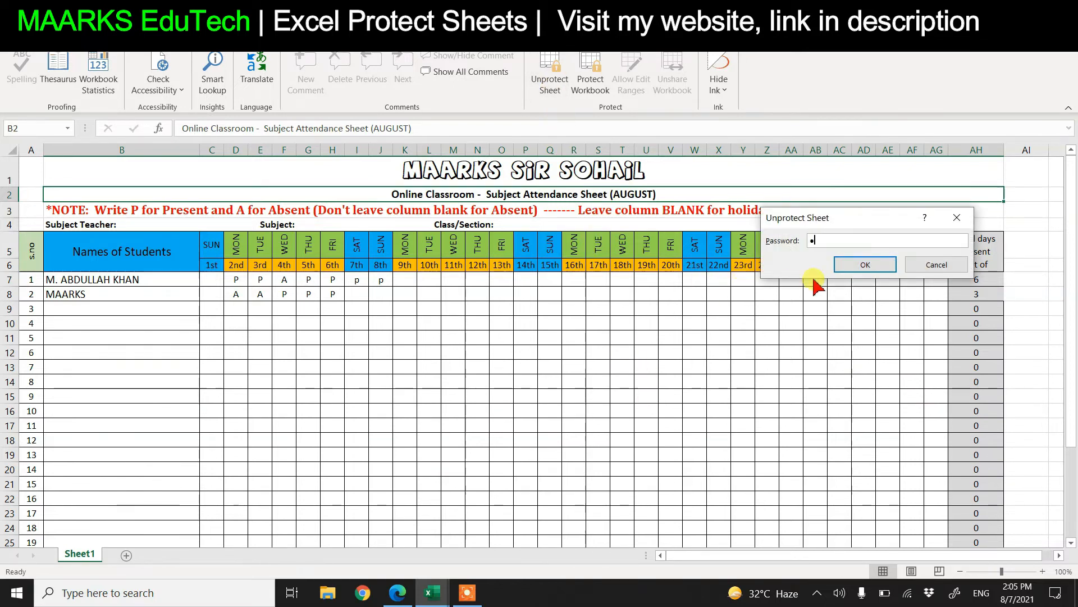
pyautogui.click(850, 269)
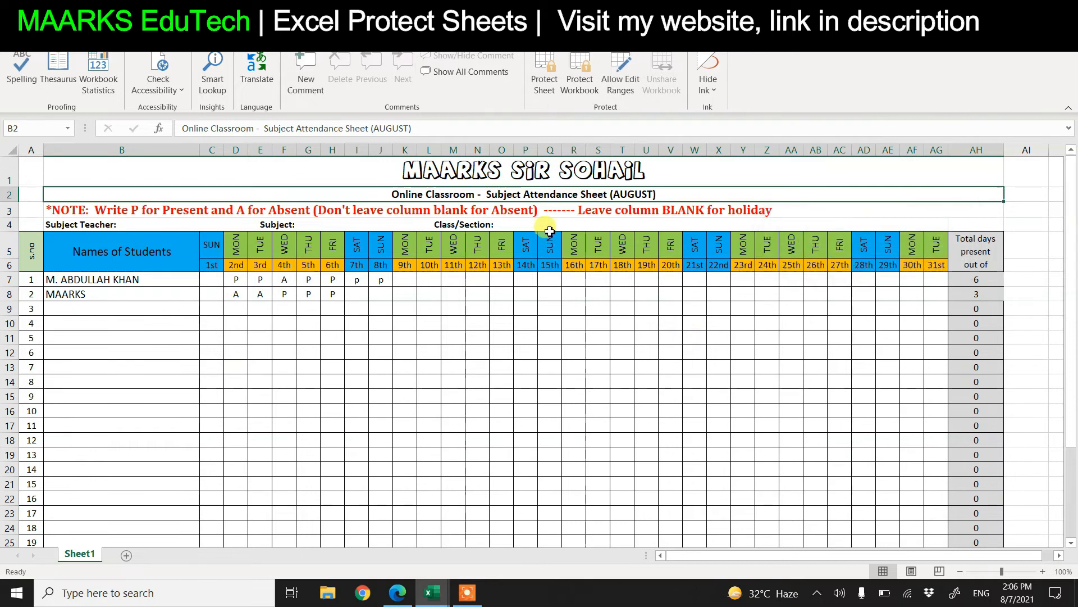
# Clear the Locked setting for title cell B2 and header cell B4
pyautogui.rightClick(553, 194)
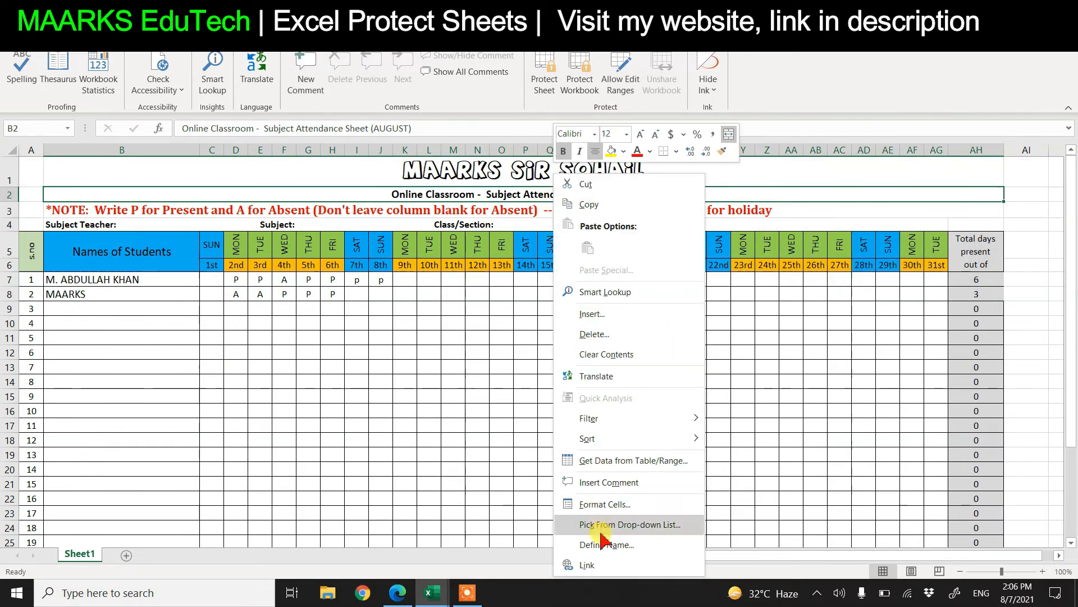
pyautogui.click(597, 505)
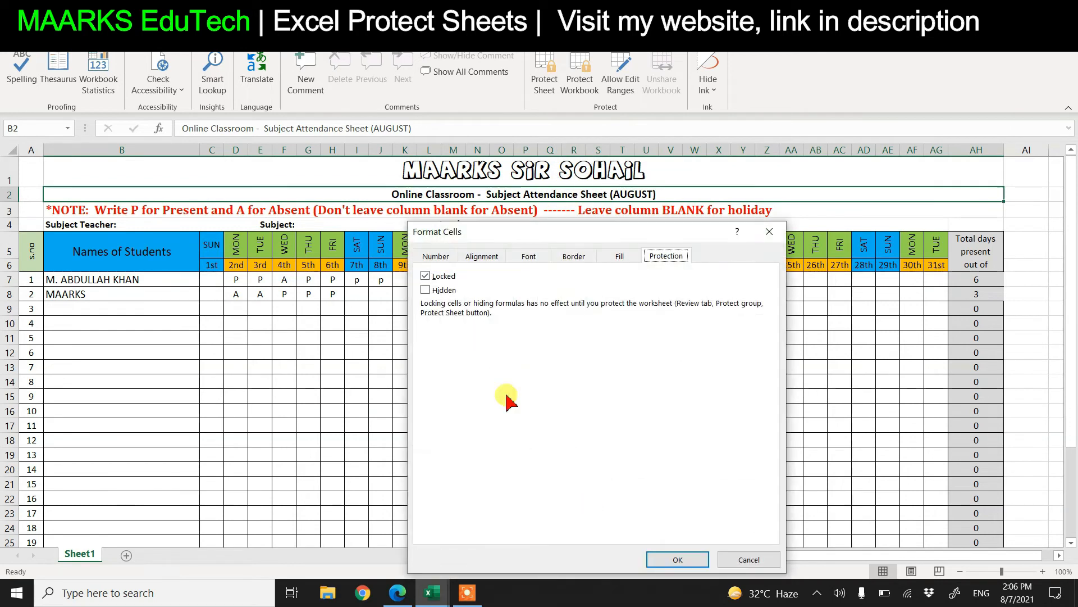
pyautogui.click(426, 276)
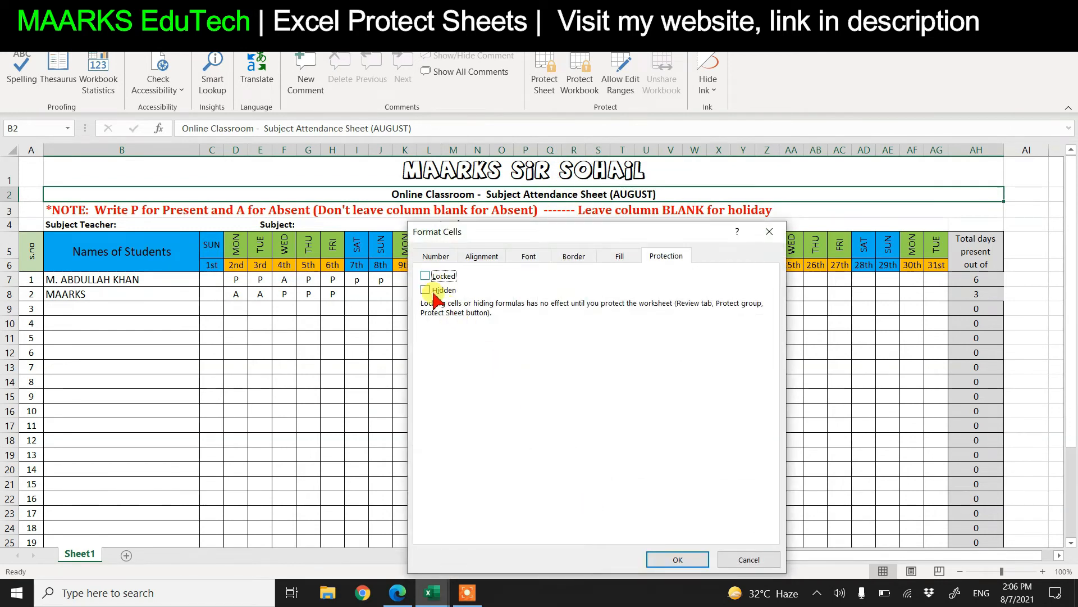
pyautogui.click(677, 560)
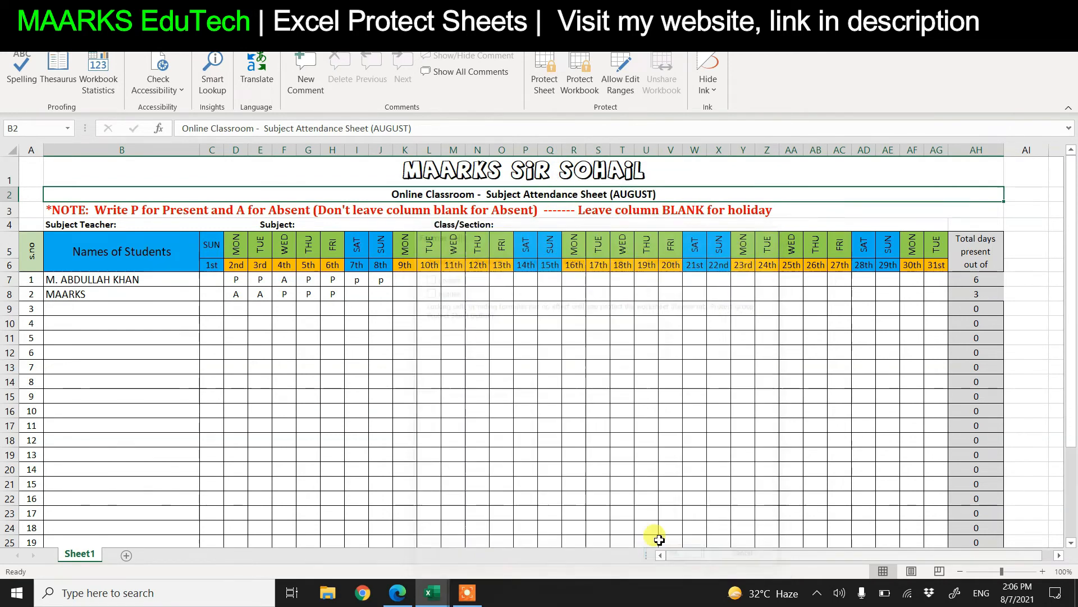
pyautogui.click(468, 224)
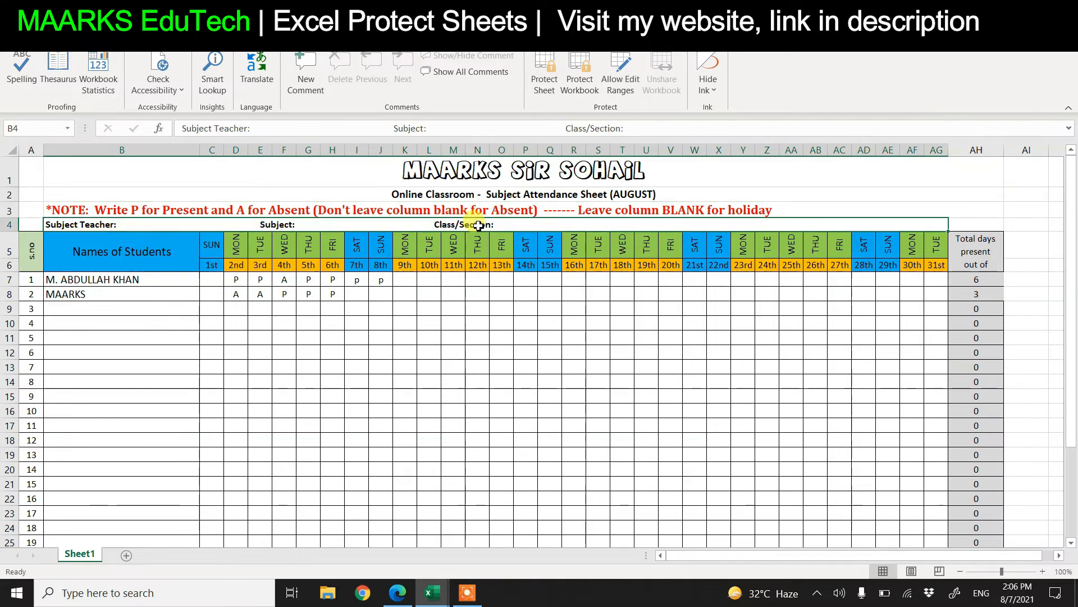
pyautogui.rightClick(473, 226)
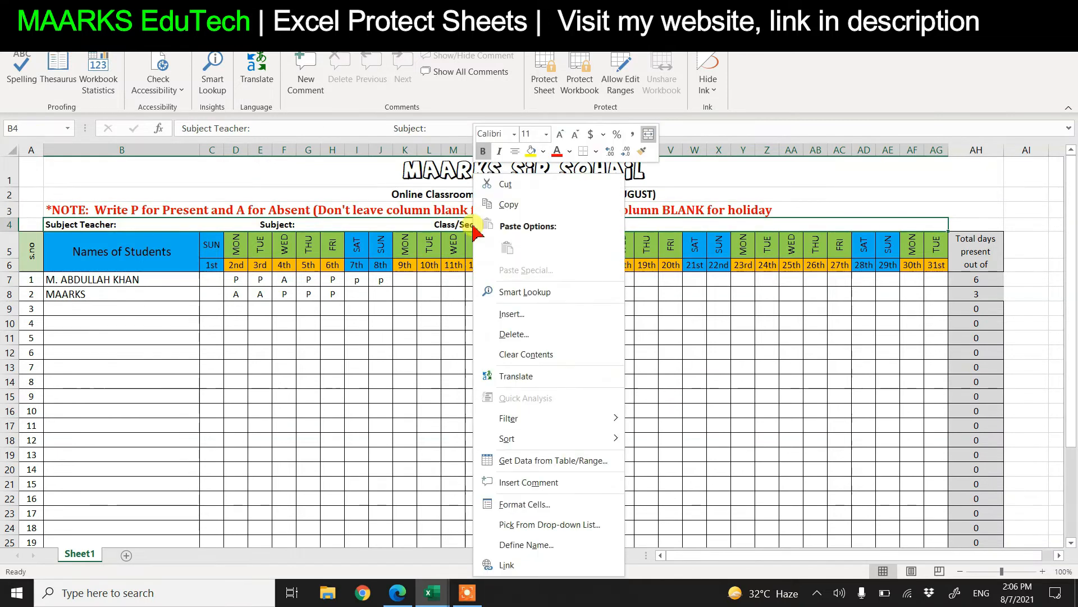
pyautogui.click(550, 505)
pyautogui.click(405, 278)
pyautogui.click(641, 560)
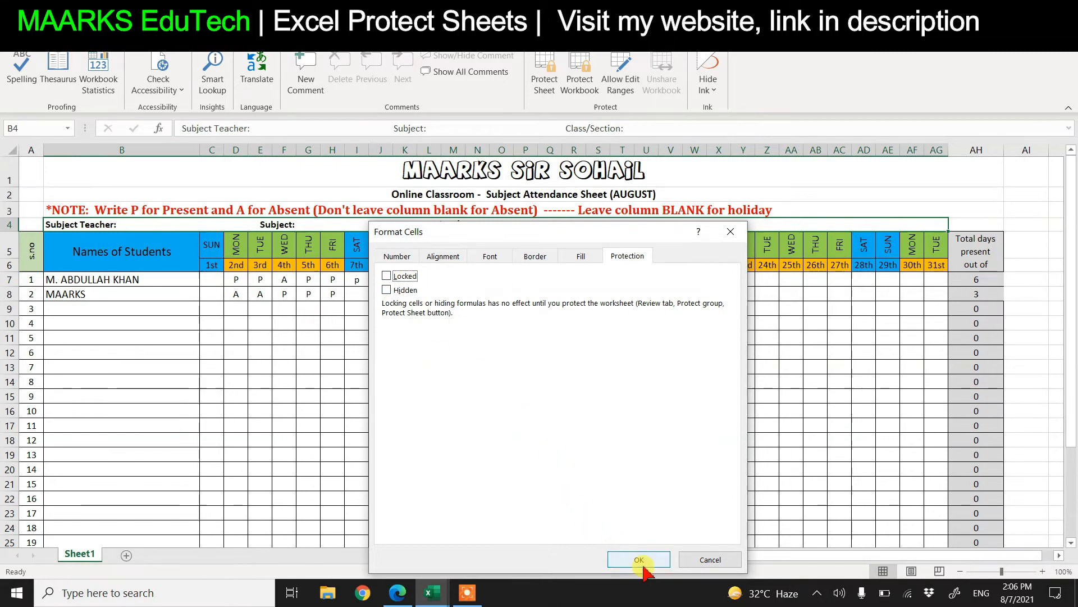
# Re-protect the sheet with a confirmed password and verify B4's header fields are editable
pyautogui.click(545, 73)
pyautogui.write('1')
pyautogui.click(857, 337)
pyautogui.write('1')
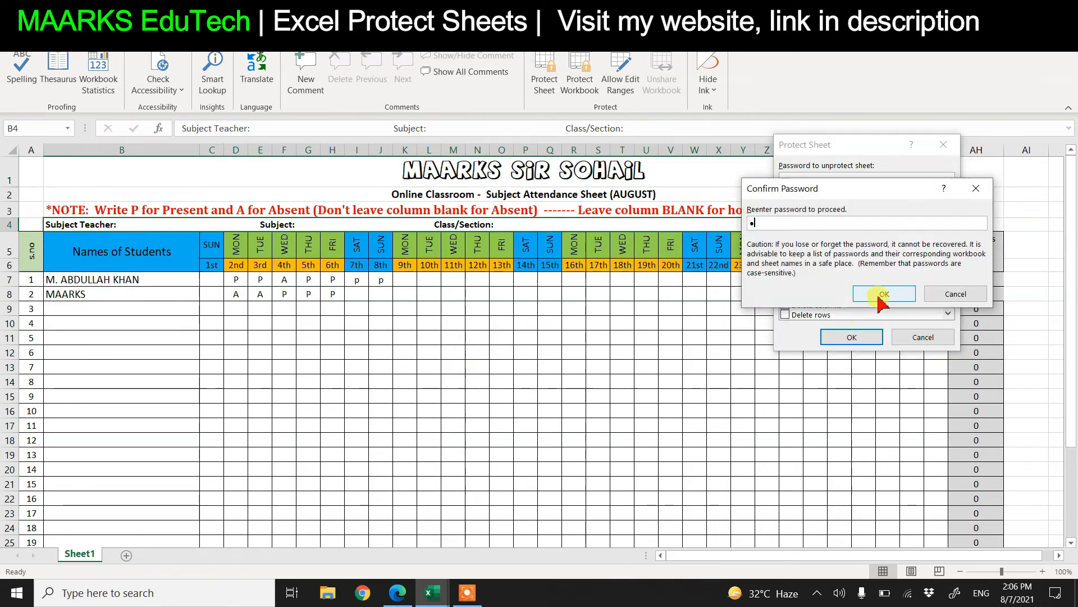
pyautogui.click(848, 337)
pyautogui.click(428, 212)
pyautogui.doubleClick(428, 225)
pyautogui.click(361, 227)
pyautogui.click(189, 223)
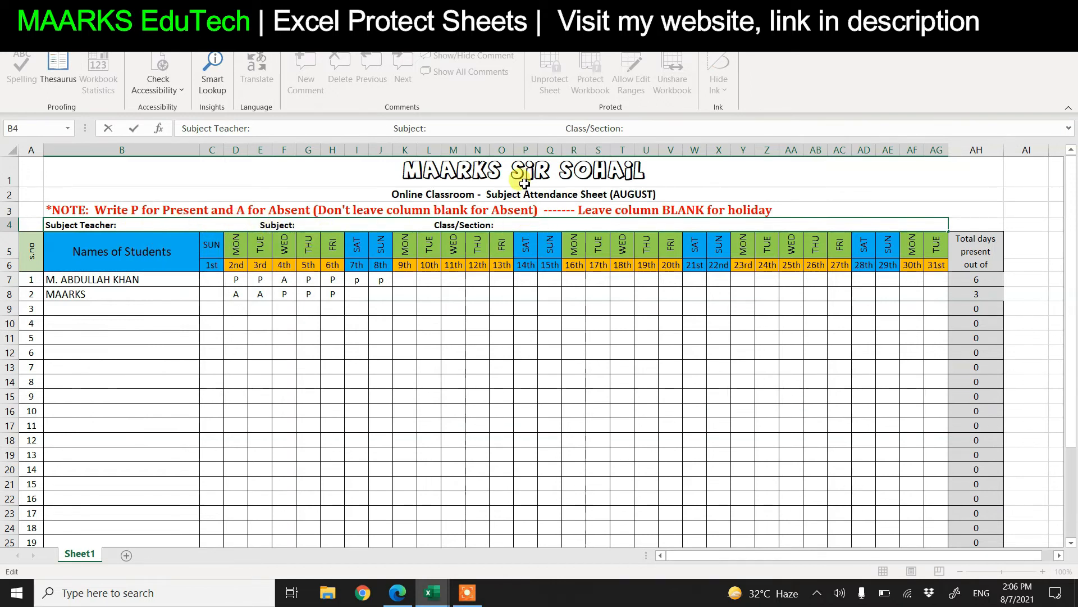
pyautogui.click(543, 204)
pyautogui.click(621, 194)
pyautogui.doubleClick(622, 195)
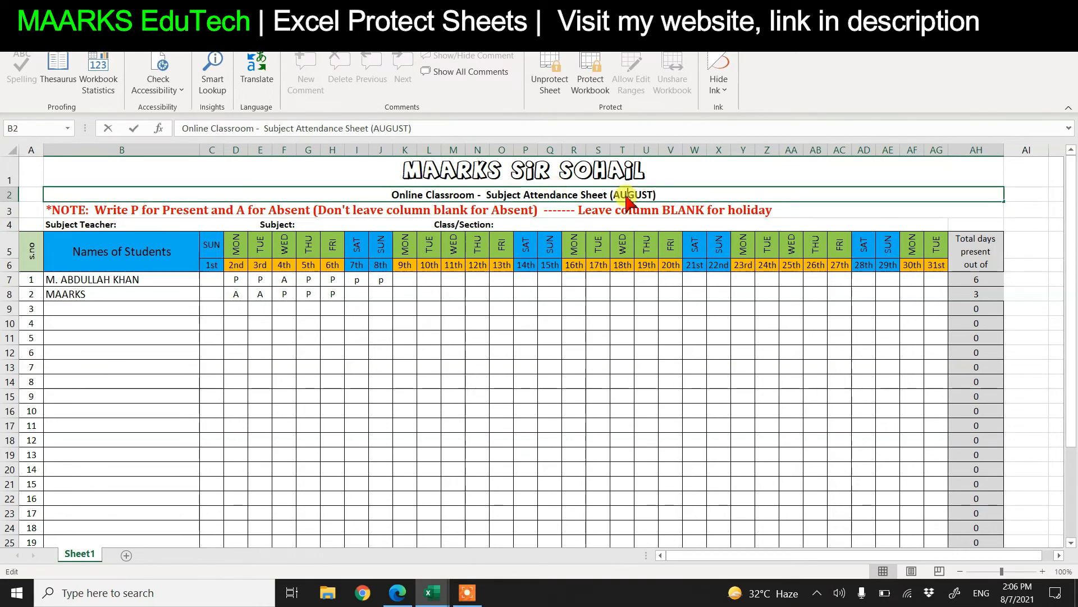
pyautogui.click(686, 358)
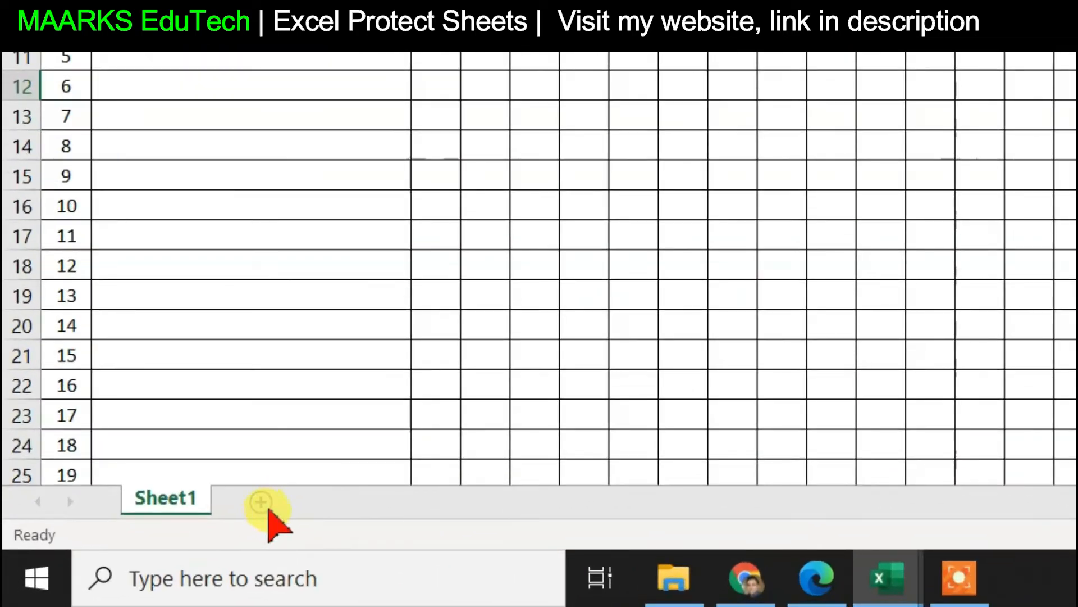
# Add three new blank sheets to the workbook
pyautogui.click(263, 506)
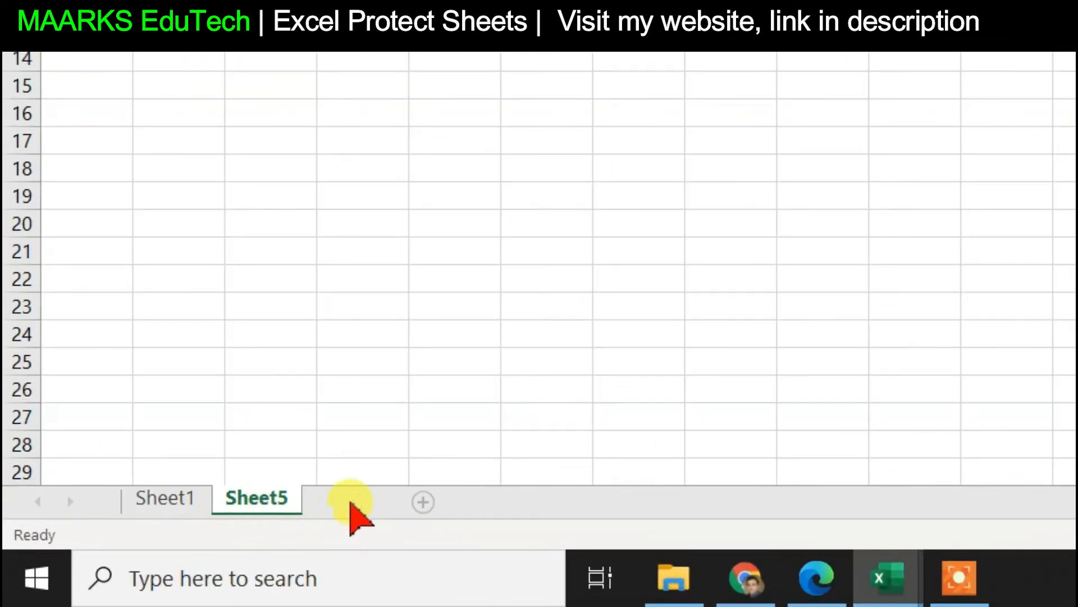
pyautogui.click(423, 501)
pyautogui.click(452, 504)
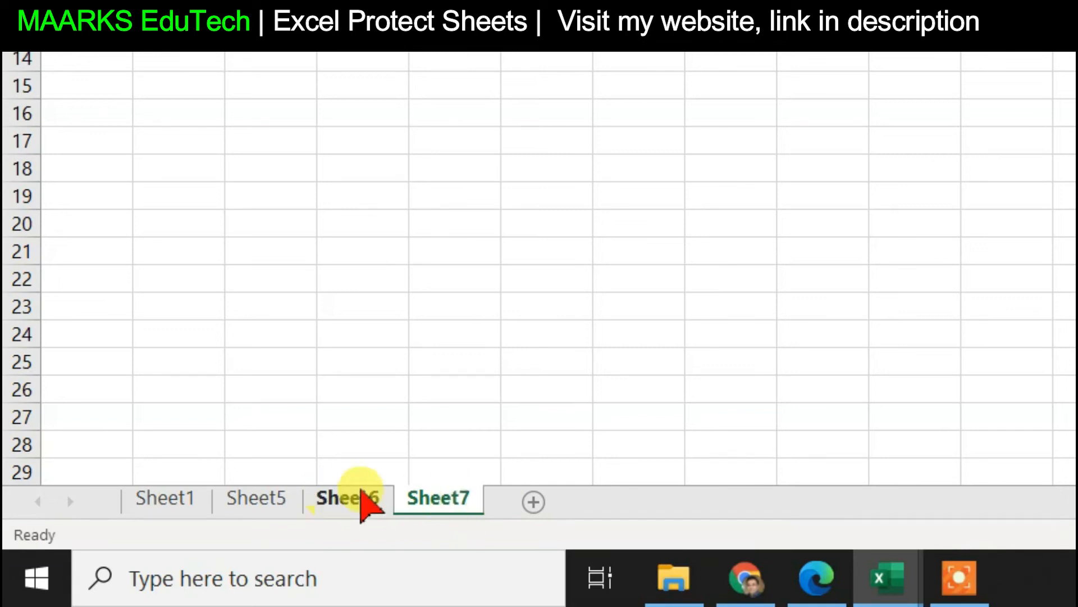
# Delete Sheet7 and Sheet6, then return to Sheet1
pyautogui.rightClick(426, 499)
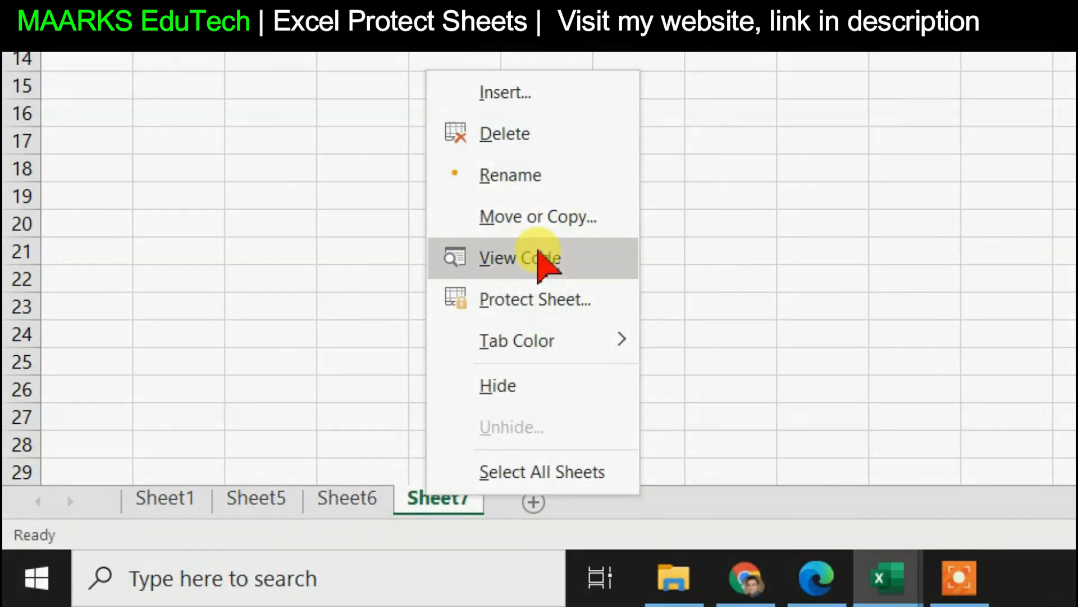
pyautogui.click(525, 144)
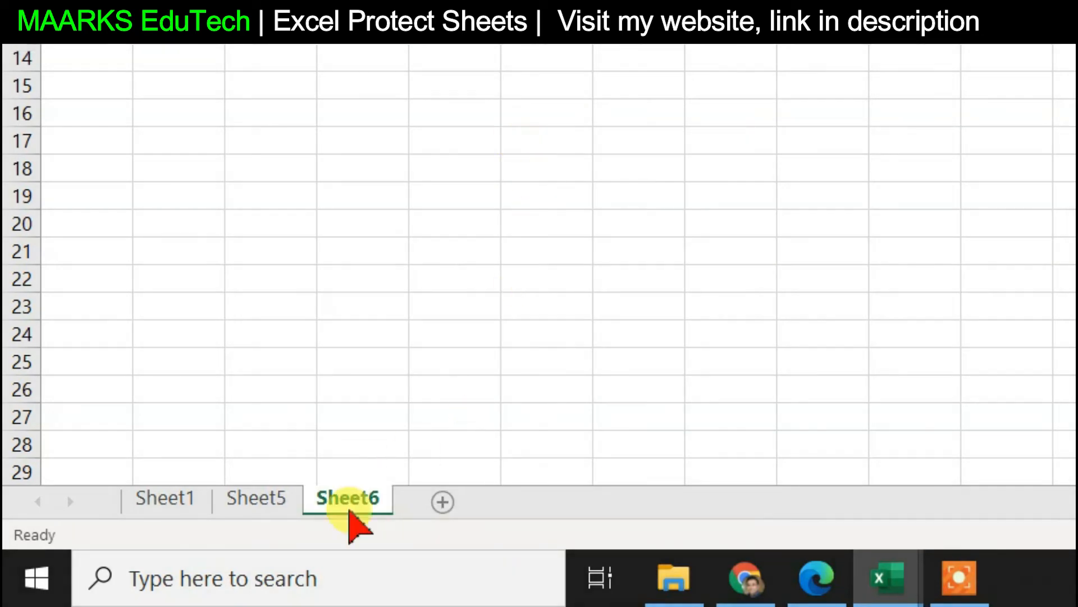
pyautogui.rightClick(351, 503)
pyautogui.click(425, 162)
pyautogui.click(192, 502)
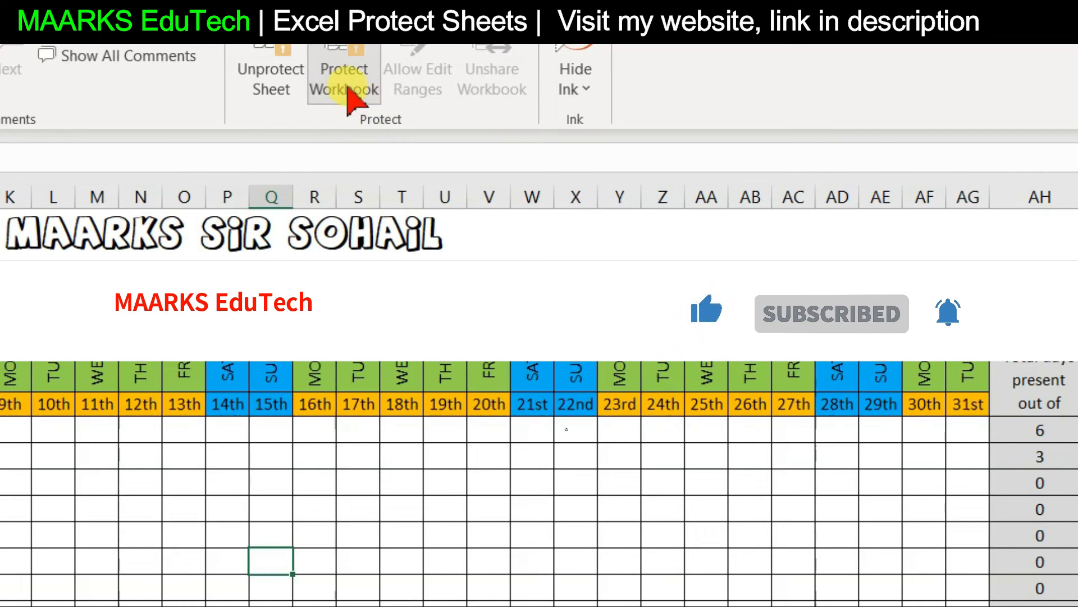
# Lock the workbook structure with a confirmed password, then verify the sheet-tab options are greyed out
pyautogui.click(348, 98)
pyautogui.write('1')
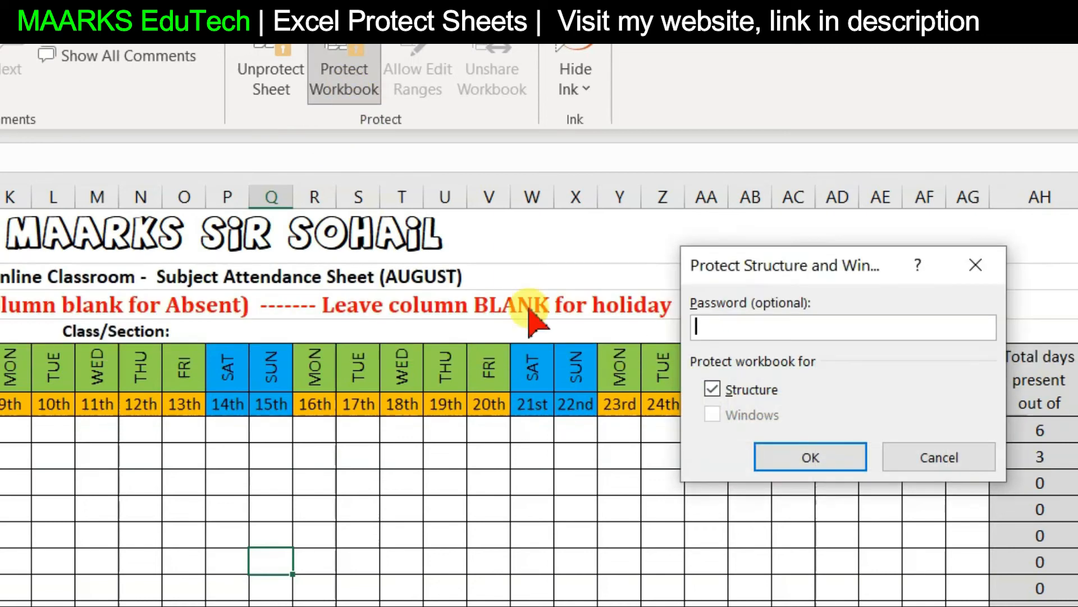
pyautogui.click(792, 454)
pyautogui.write('1')
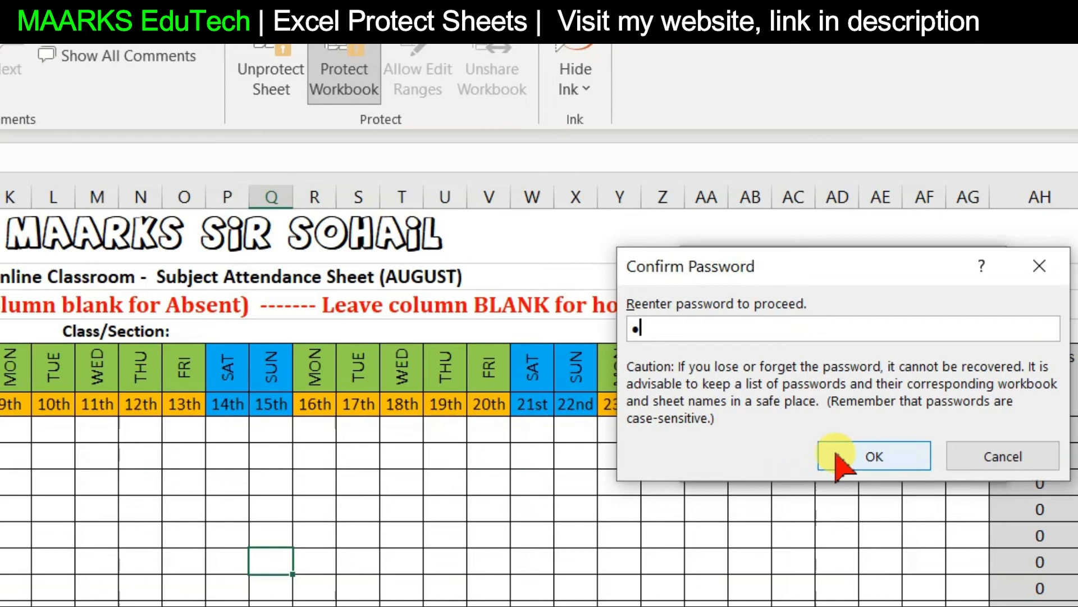
pyautogui.click(837, 456)
pyautogui.rightClick(293, 503)
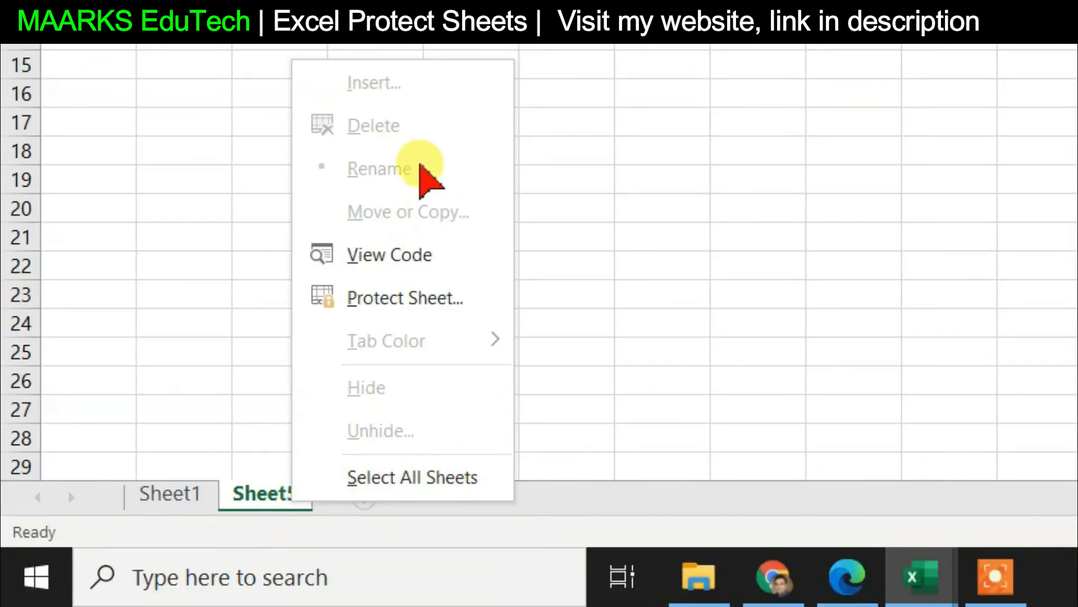
pyautogui.click(674, 331)
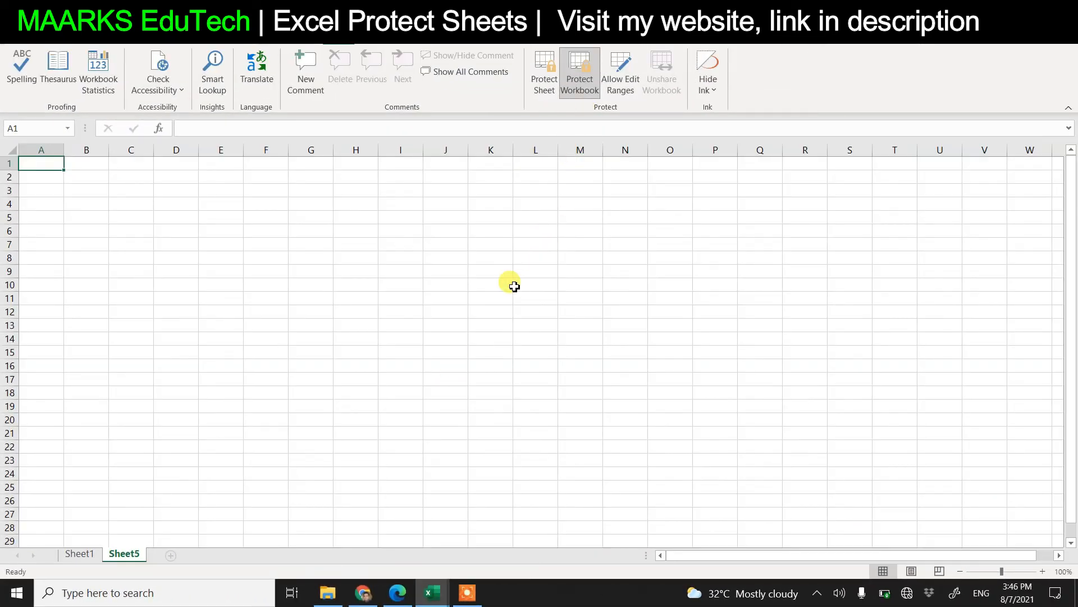
# Unprotect the structure with the password, delete Sheet5, add blank Sheet8, and return to Sheet1
pyautogui.click(580, 81)
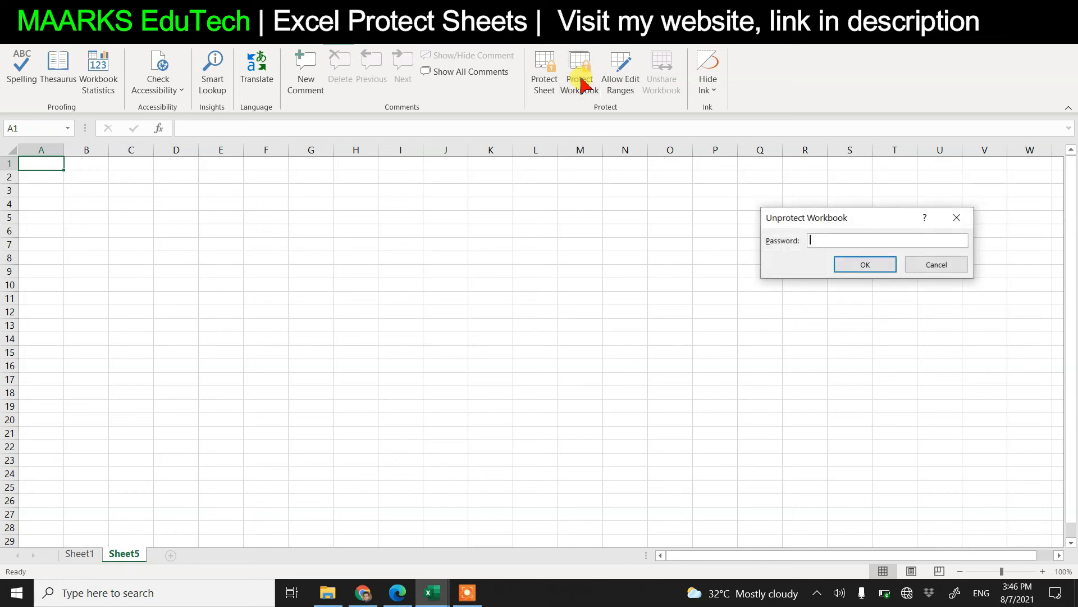
pyautogui.click(866, 271)
pyautogui.rightClick(128, 556)
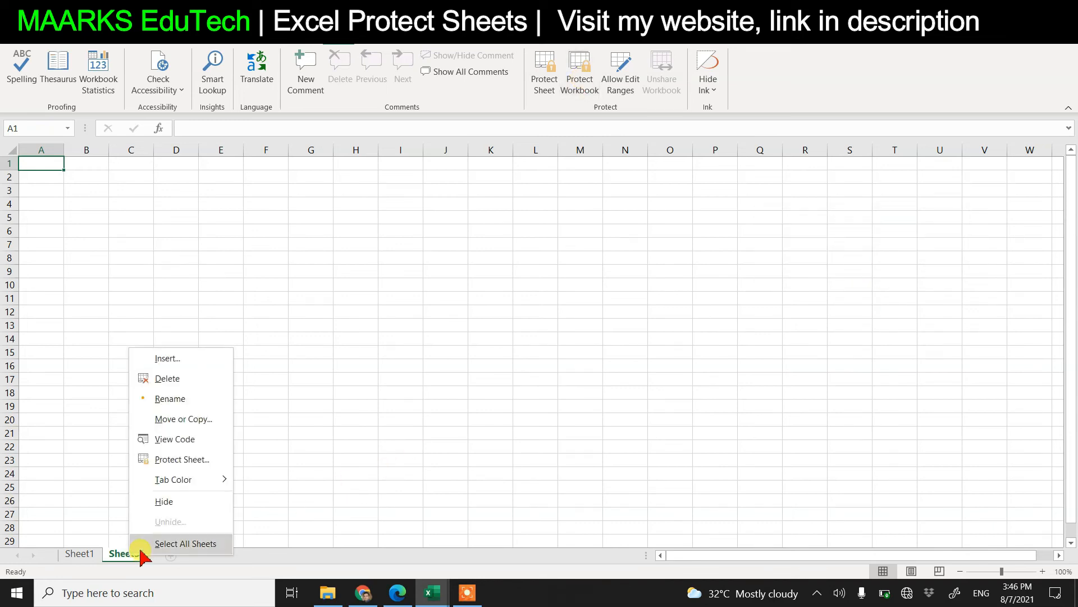
pyautogui.click(163, 378)
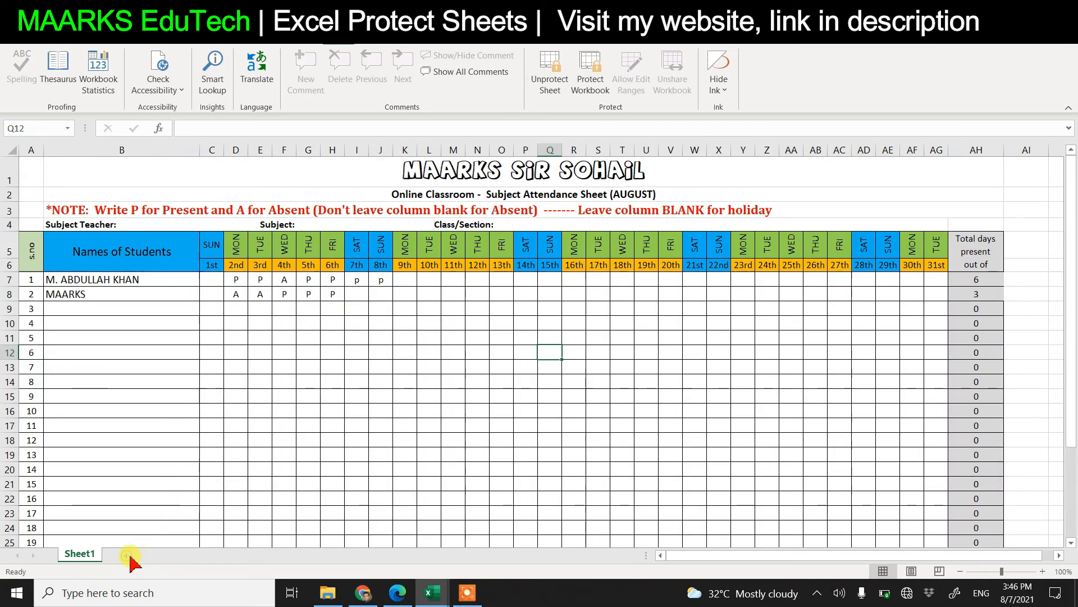
pyautogui.click(127, 554)
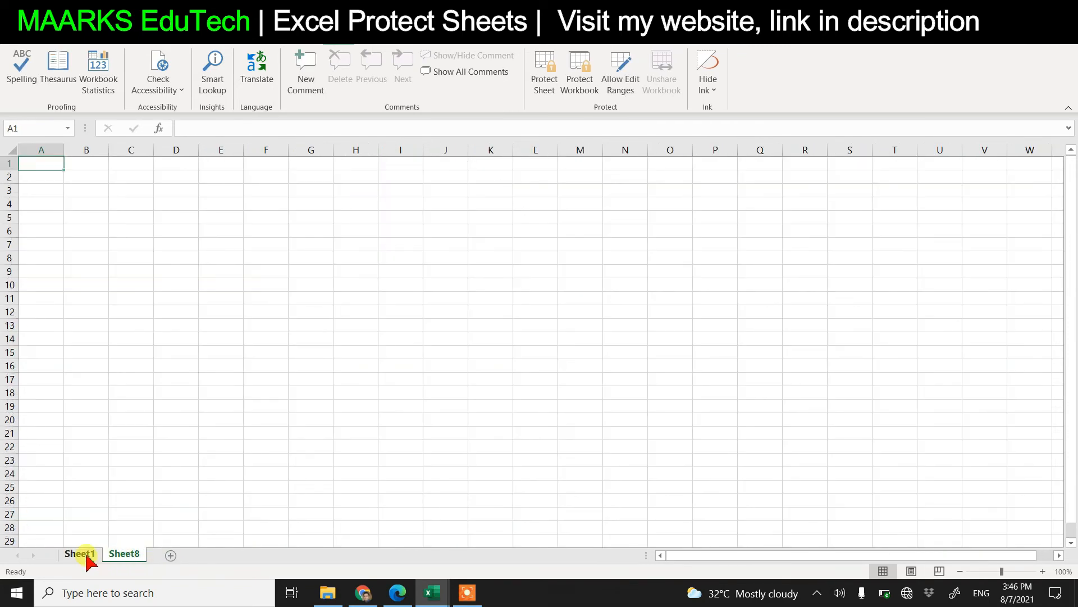
pyautogui.click(84, 554)
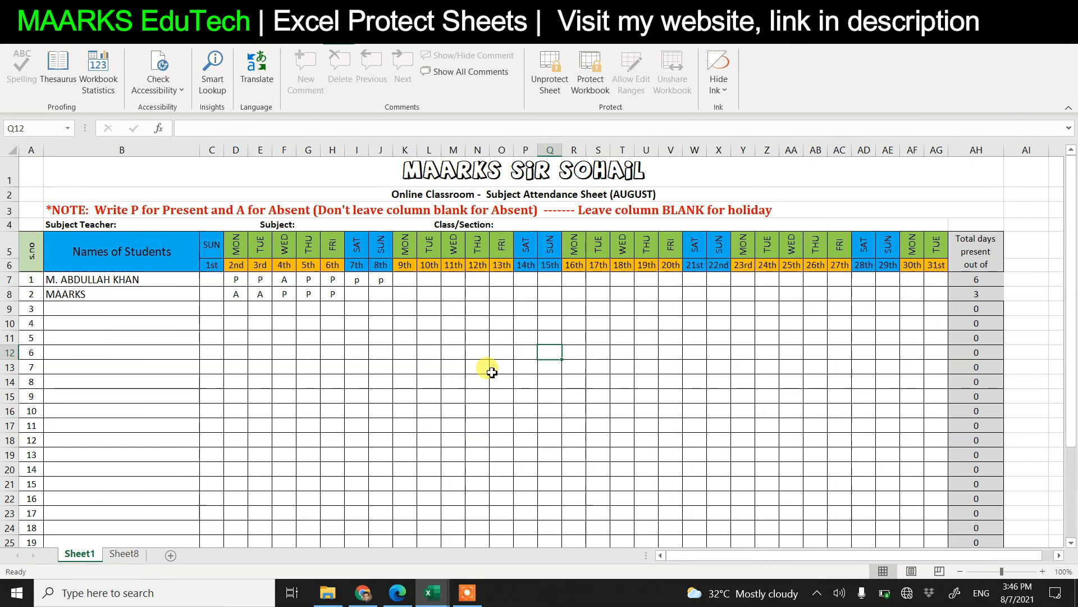